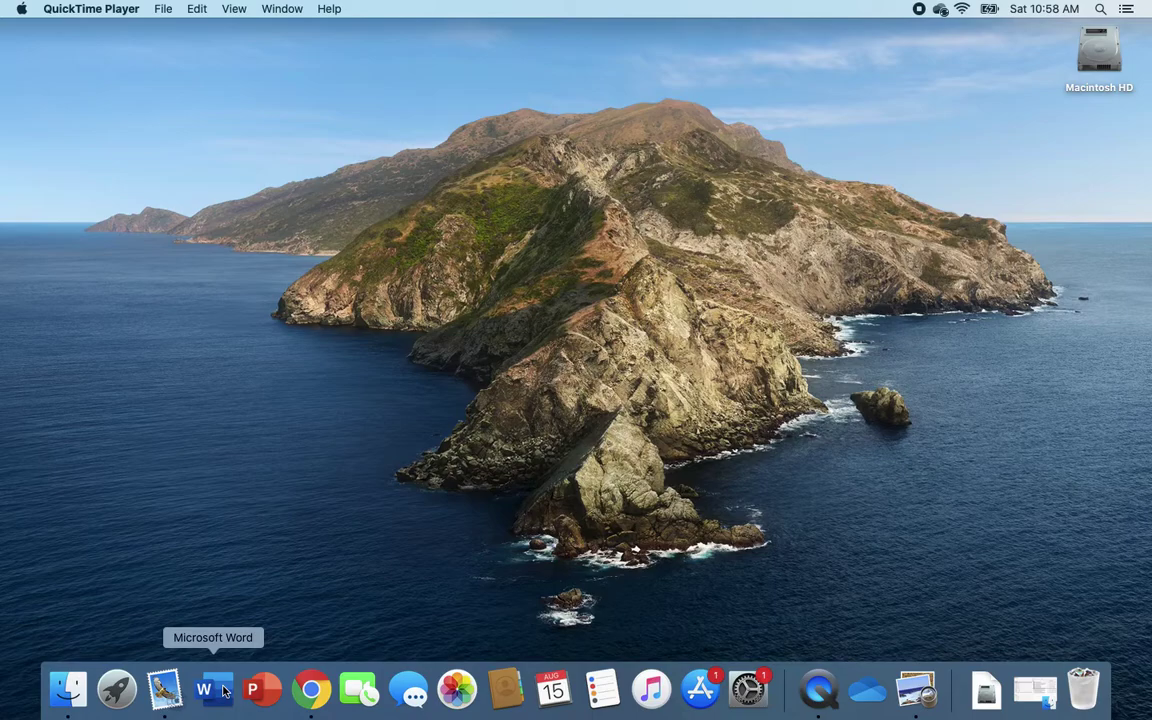
Launch Word and type 'This is my assignment.' into a new blank document
left_click(213, 689)
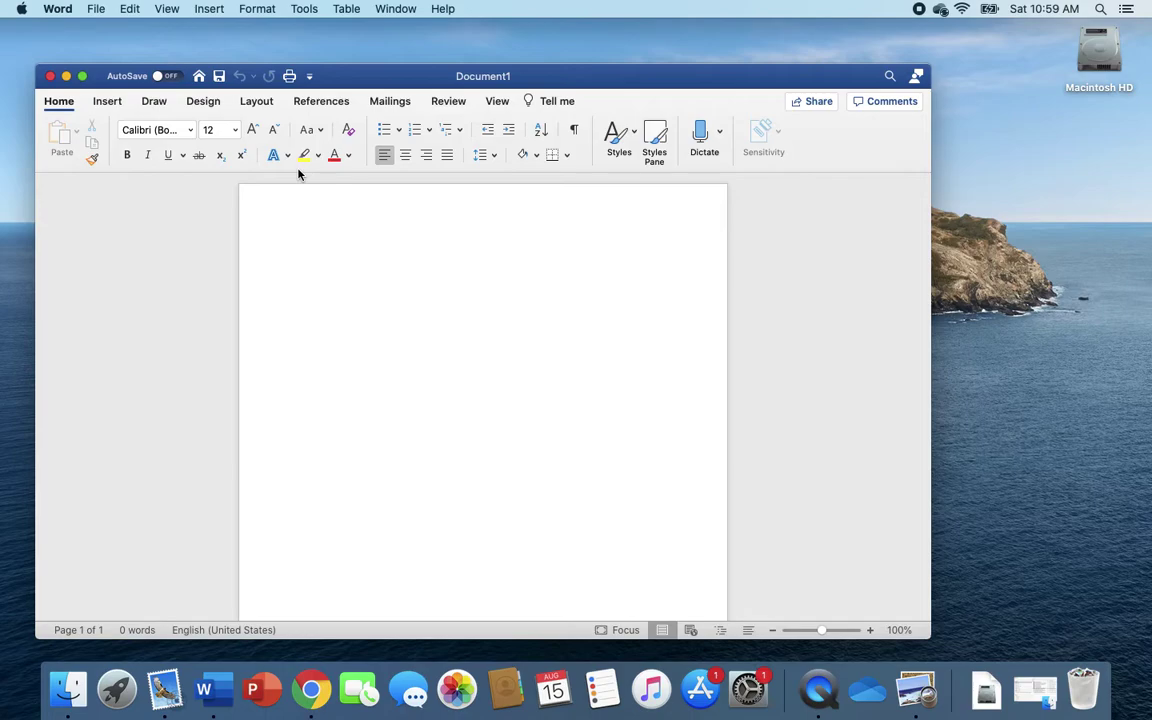
type("This i")
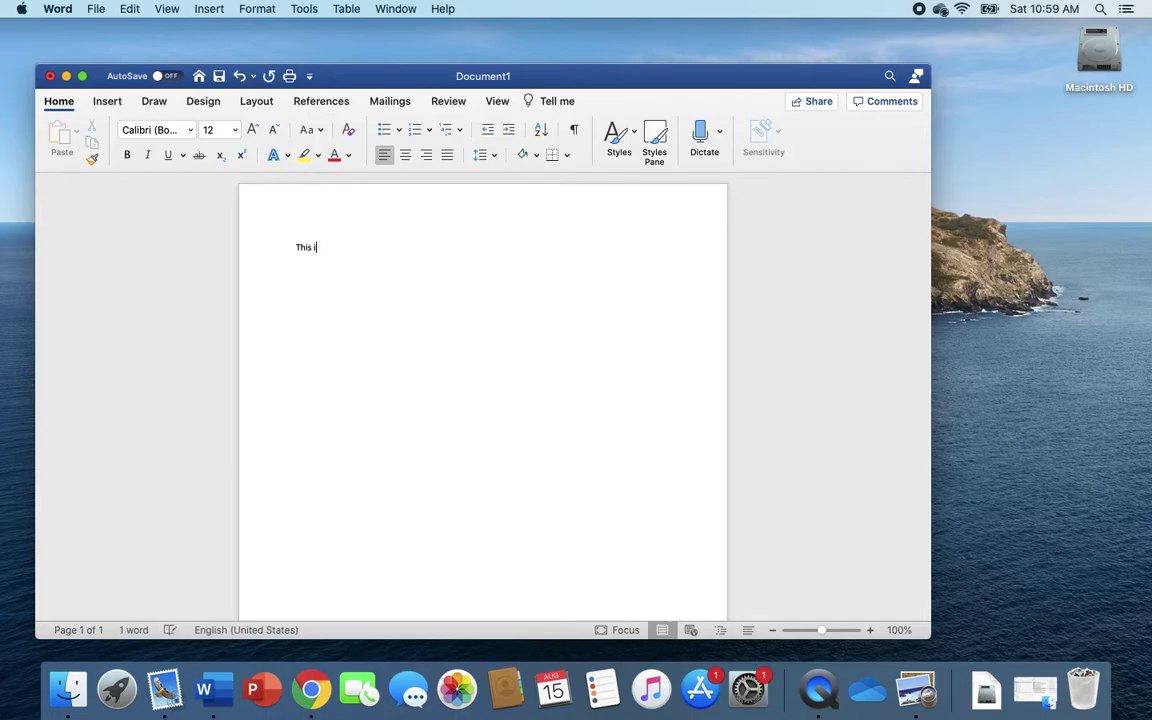
type("s my a")
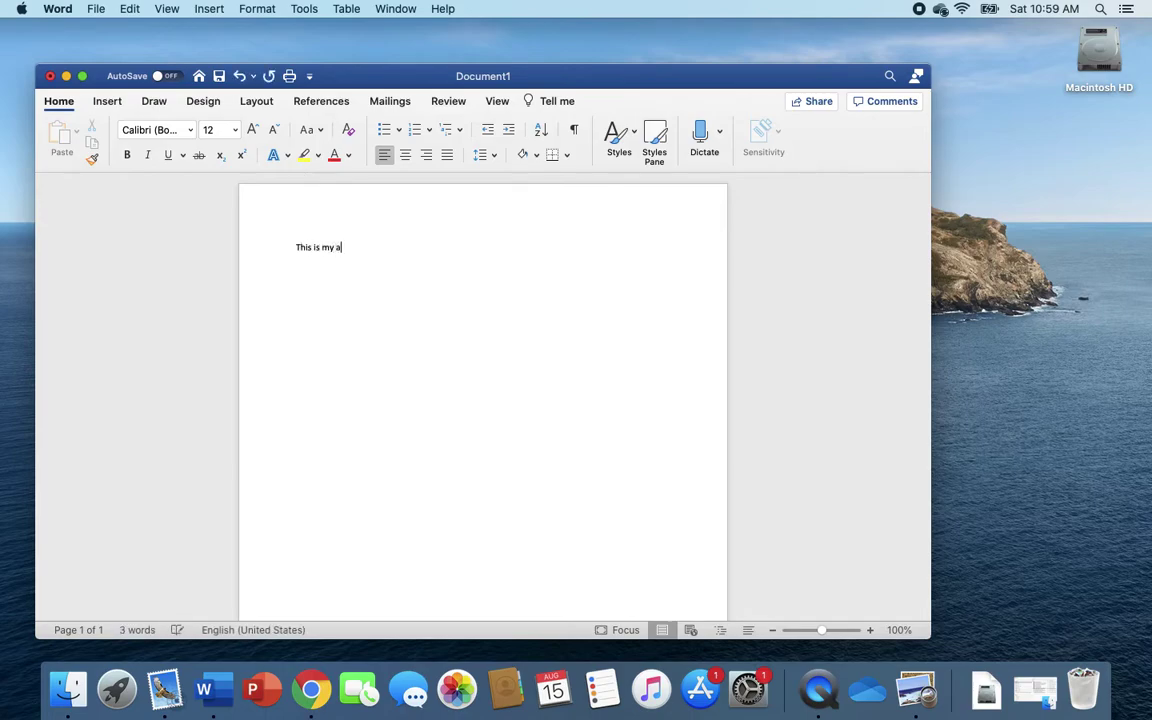
type("ssignment.")
Switch on AutoSave and pick the Bridge 2 Bishop OneDrive folder as the save place
left_click(136, 78)
left_click(173, 78)
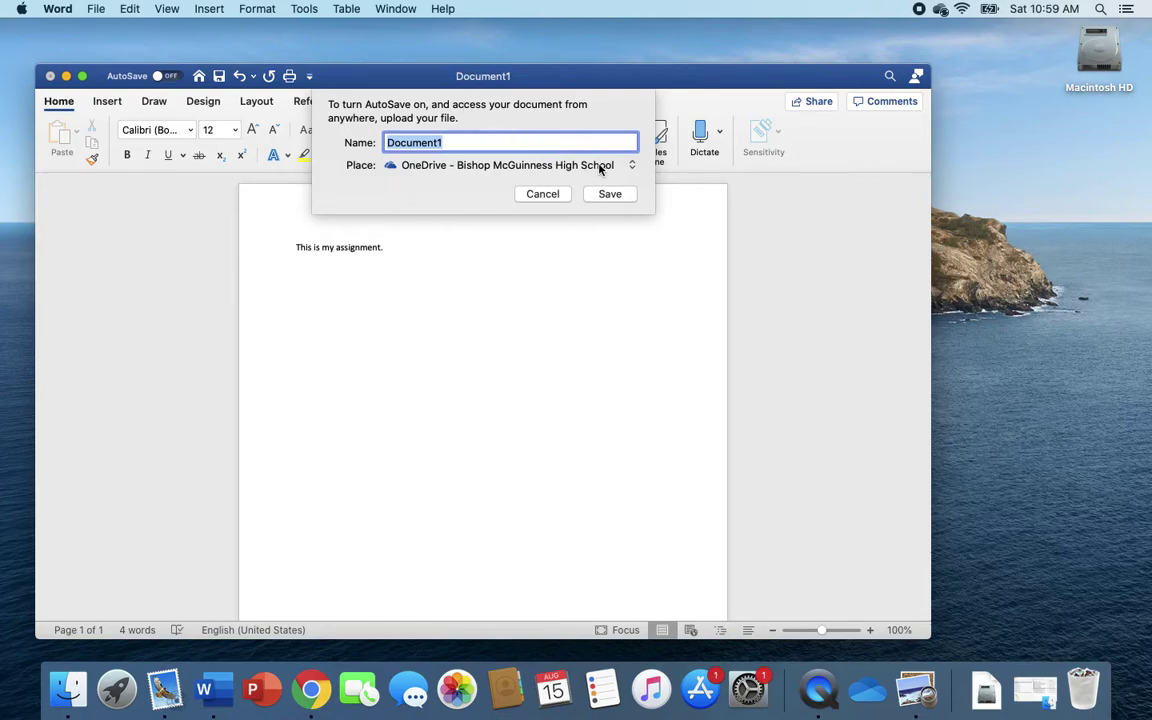
left_click(632, 166)
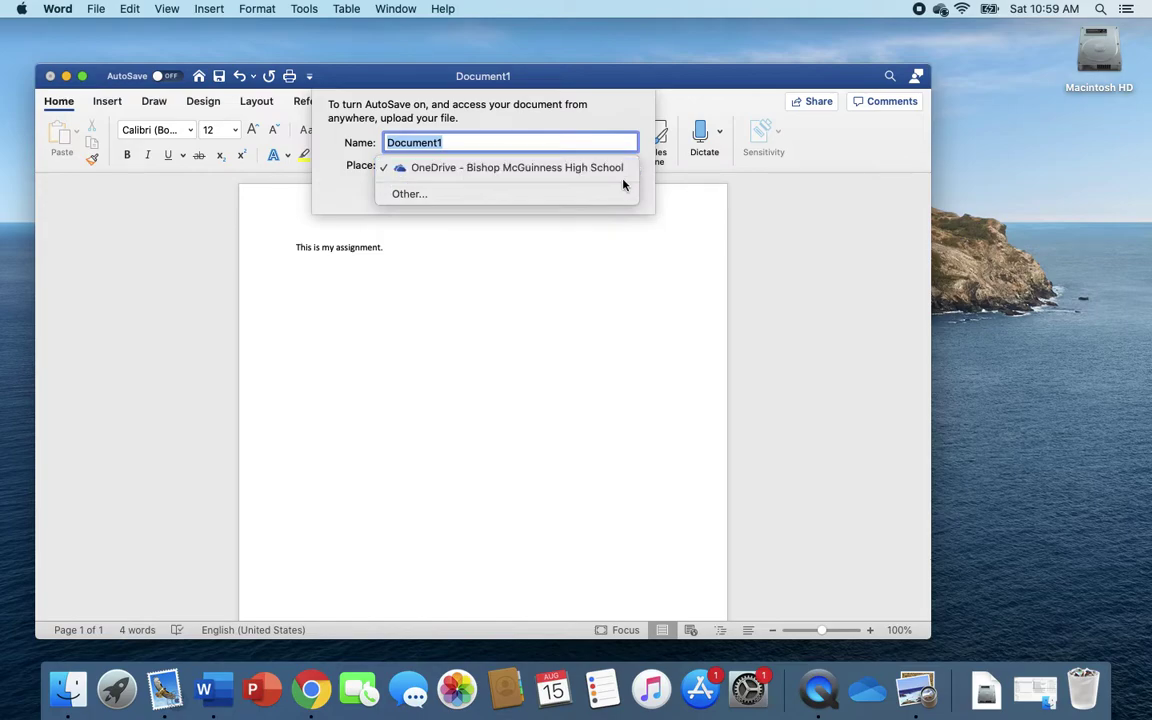
left_click(612, 194)
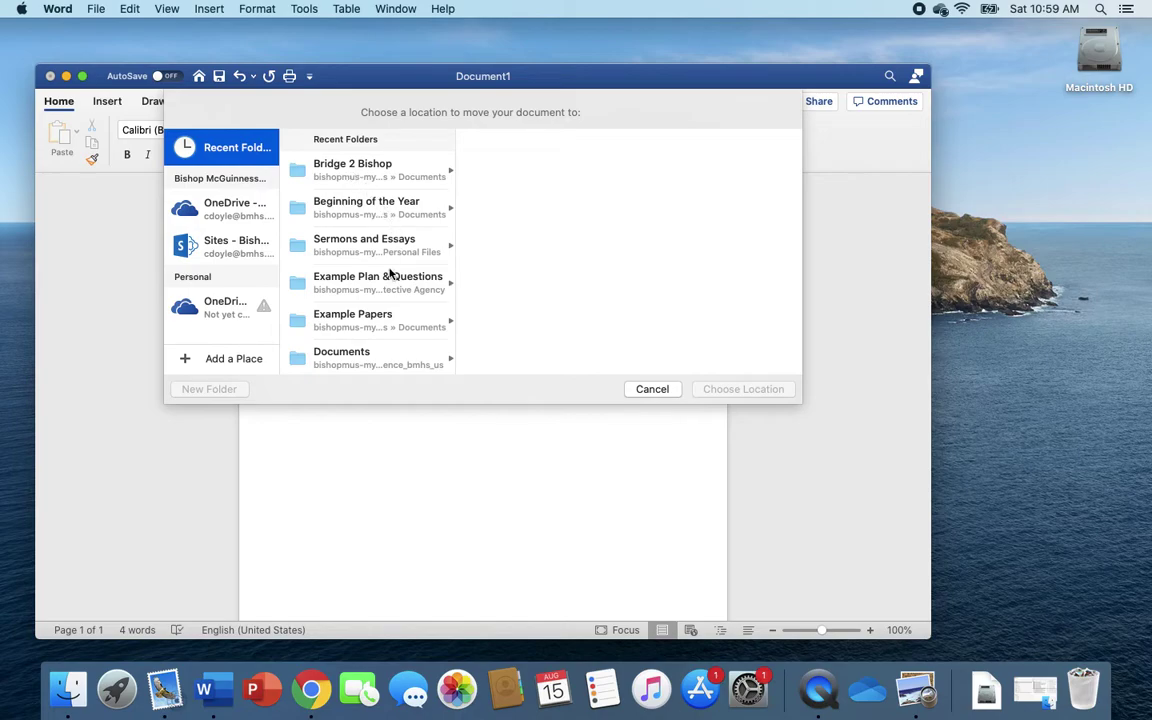
left_click(380, 314)
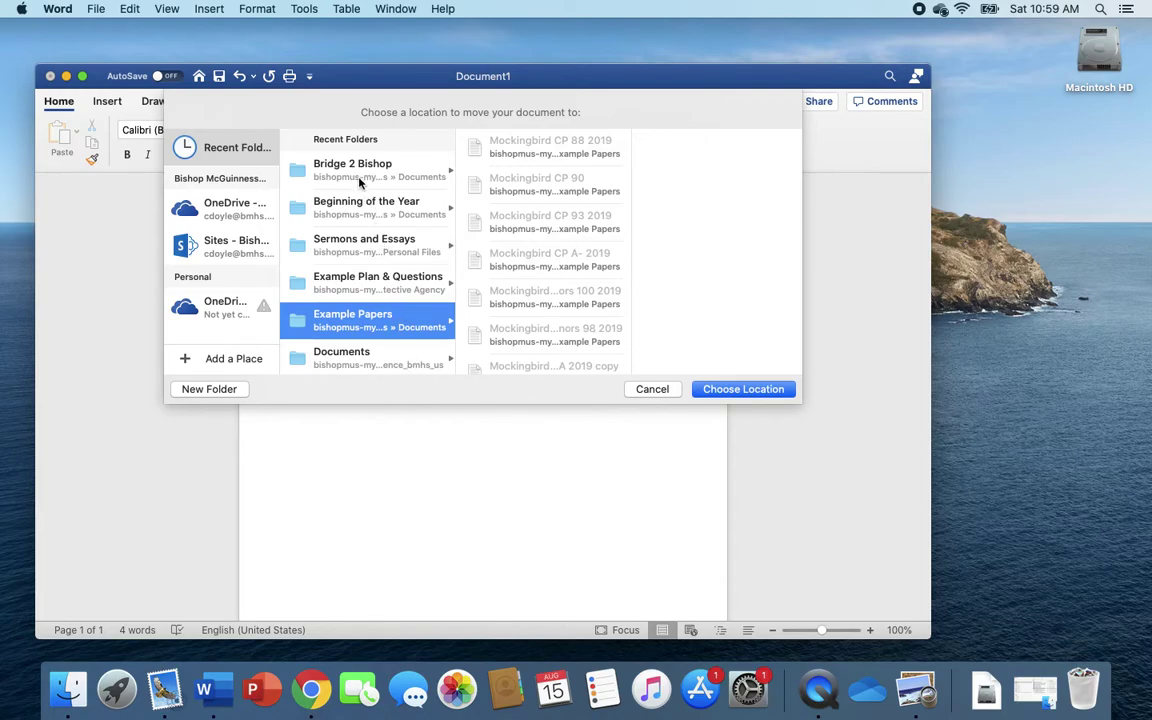
left_click(326, 164)
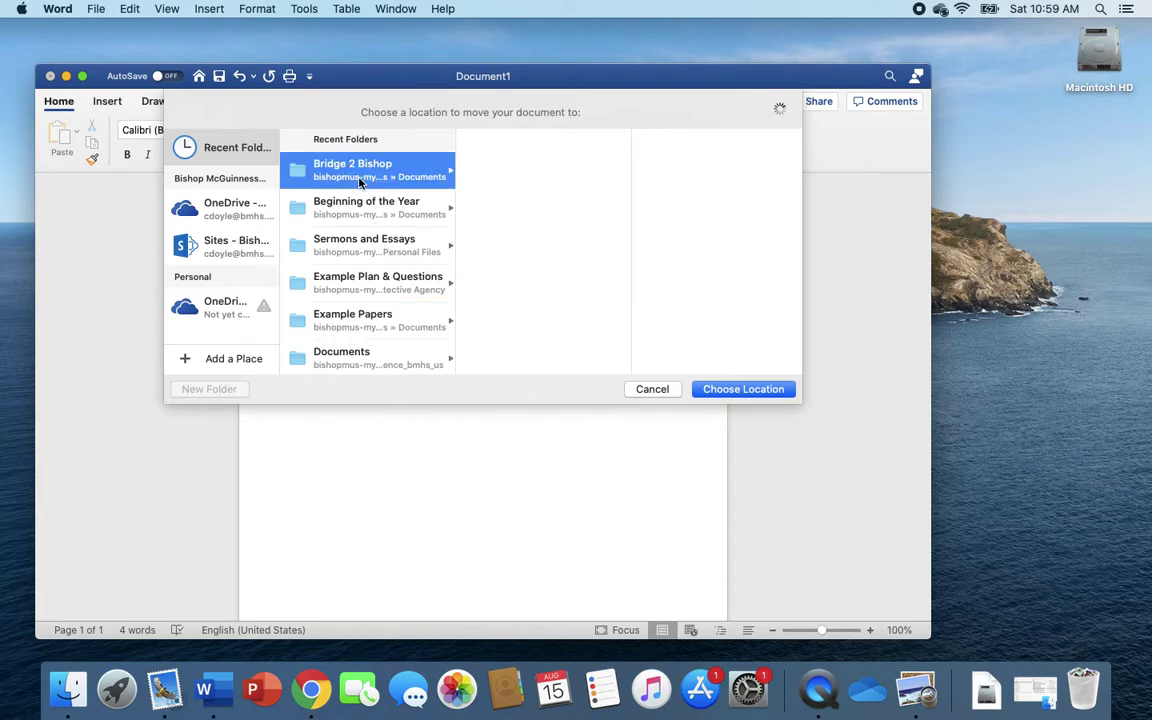
left_click(740, 389)
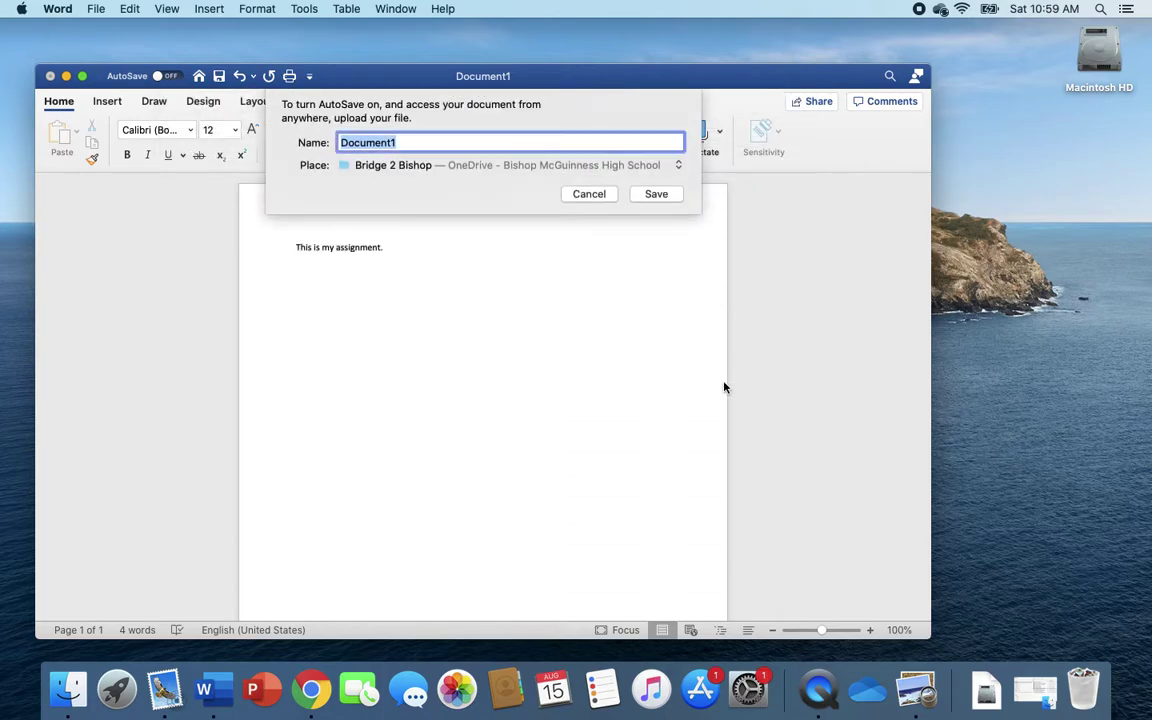
Replace Document1 with the name 'Jesus and The Gospels' and upload it to OneDrive
key("BackSpace")
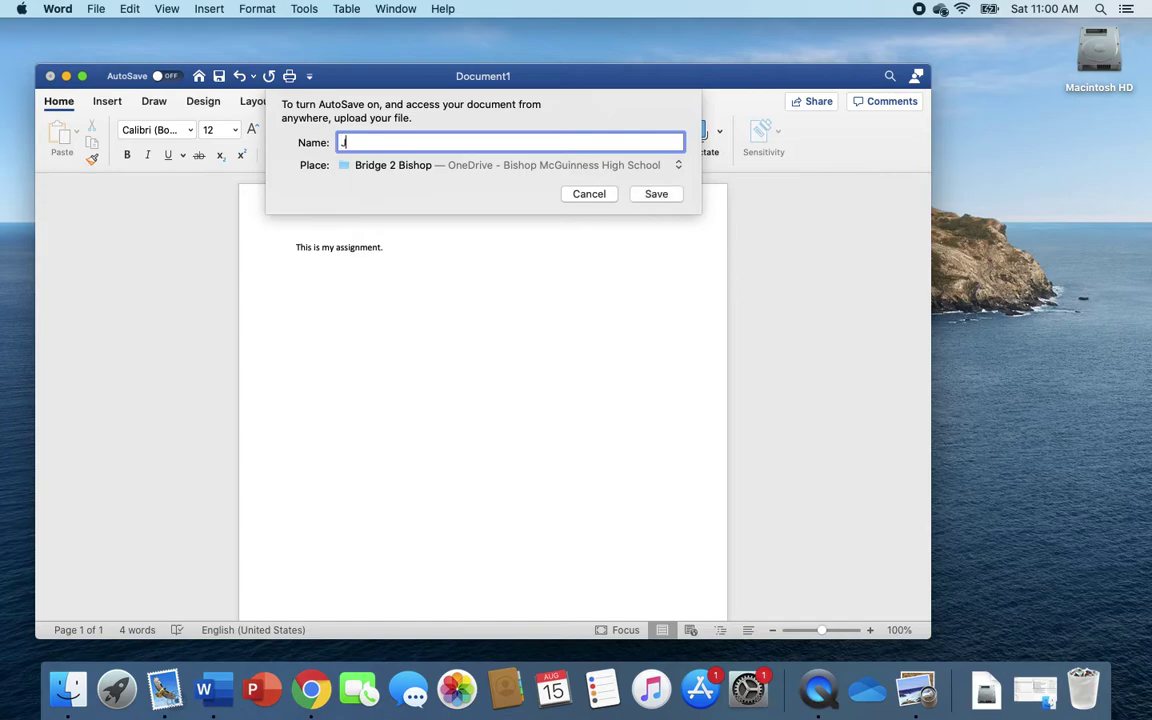
type("Jesus and The Gospl")
key("BackSpace")
type("els")
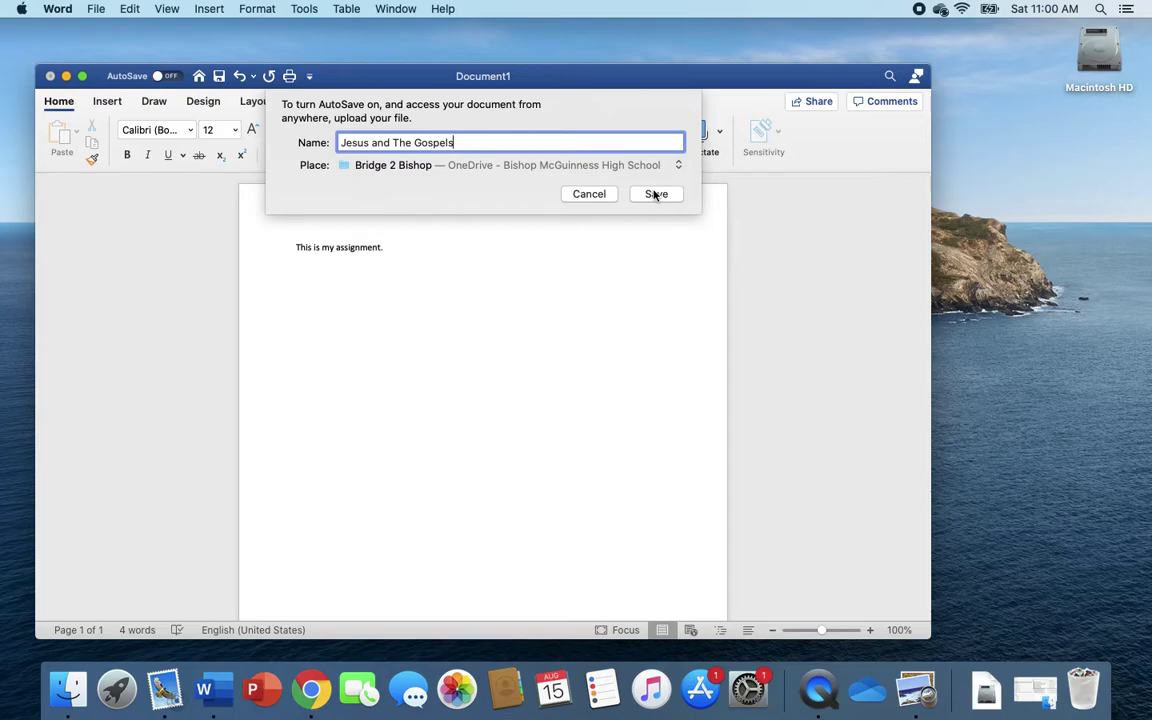
left_click(655, 194)
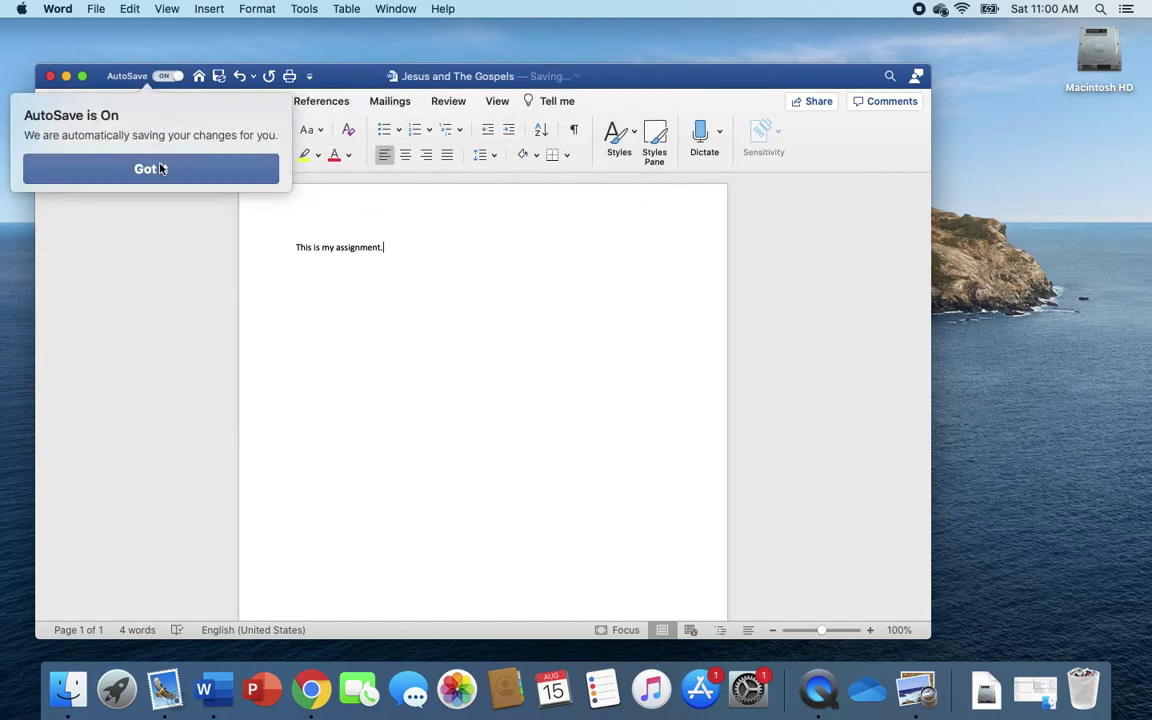
Dismiss the AutoSave notice and add an empty line below 'This is my assignment.'
left_click(172, 170)
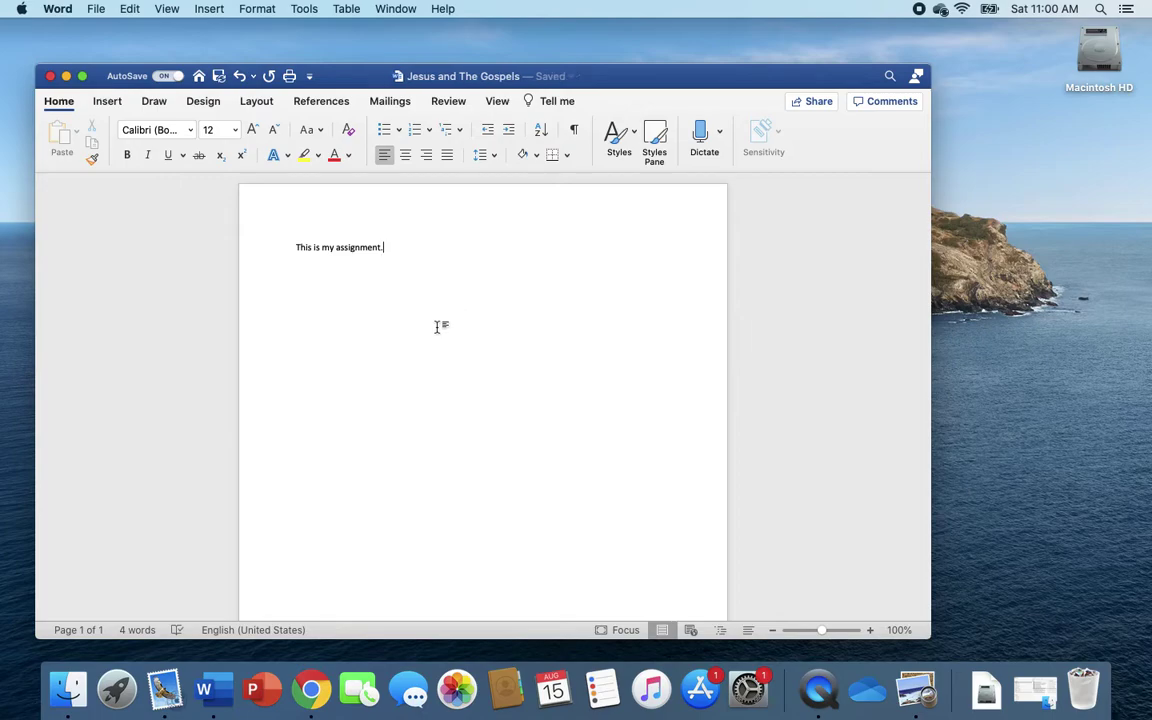
key("Return")
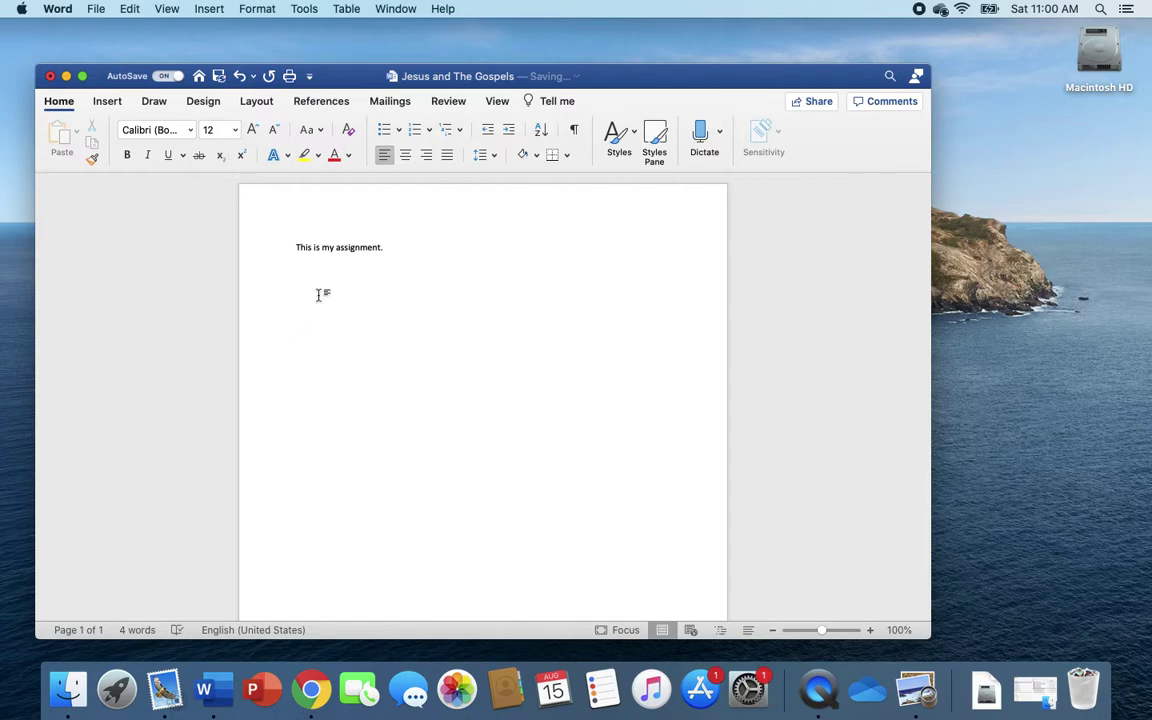
Use Share > Send a Copy > Email as Attachment to mail Jesus and The Gospels.docx
left_click(819, 103)
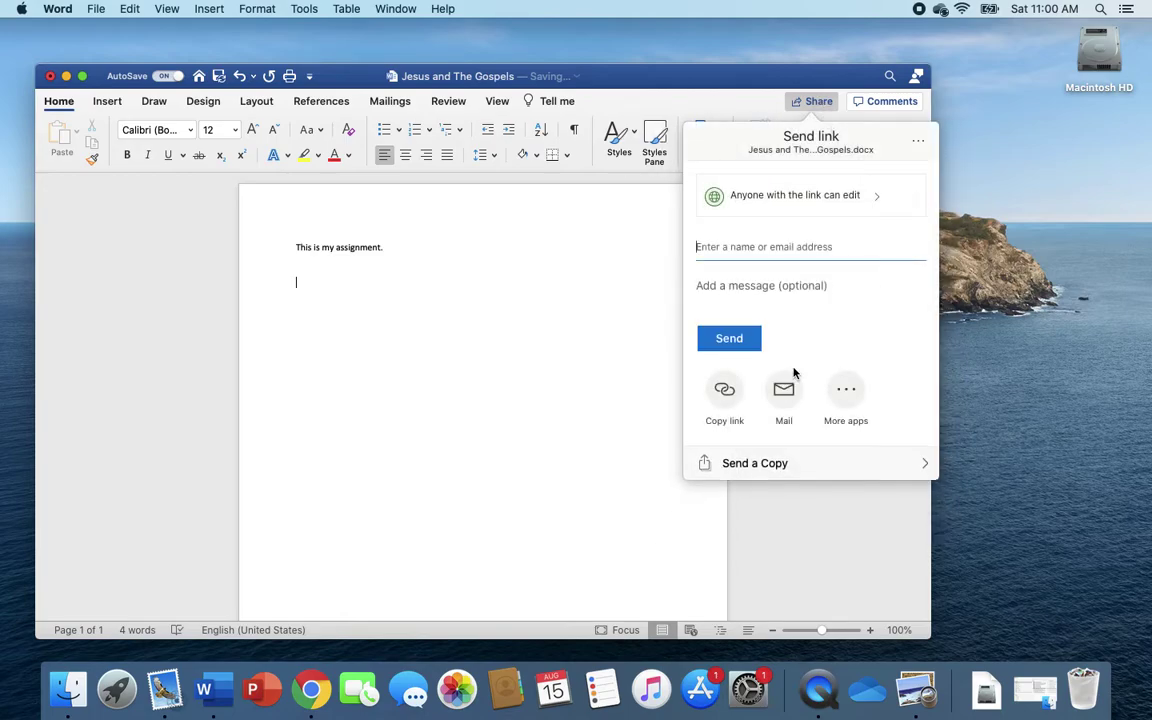
left_click(752, 463)
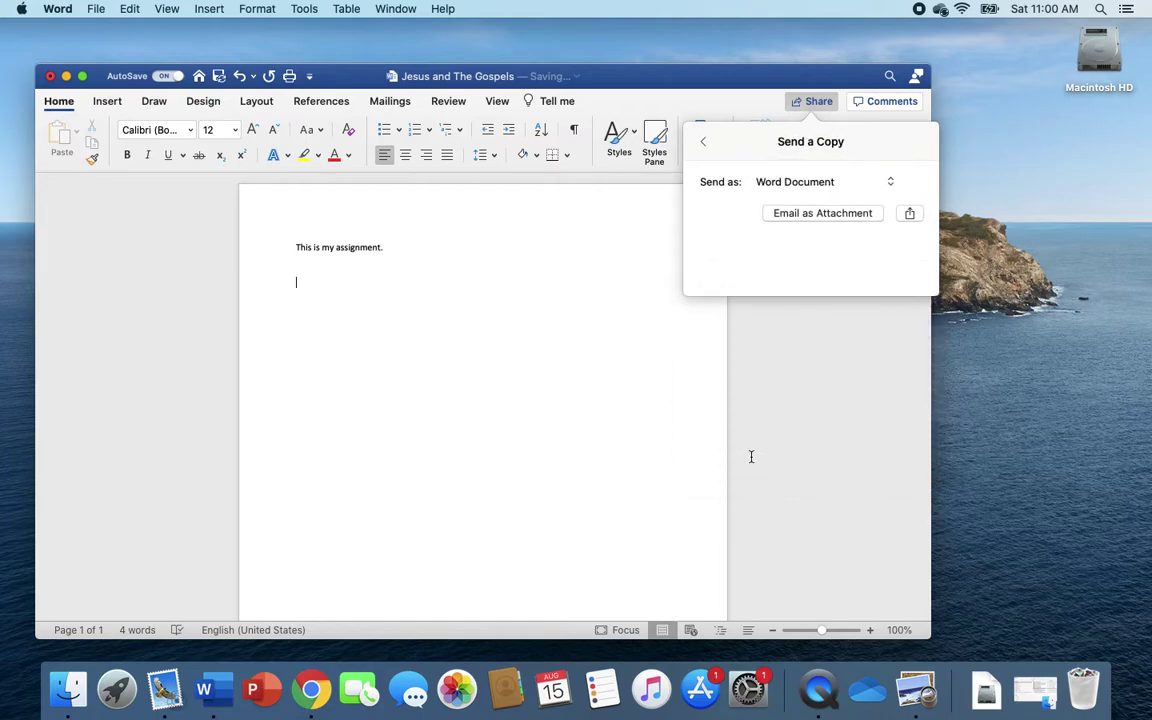
left_click(779, 216)
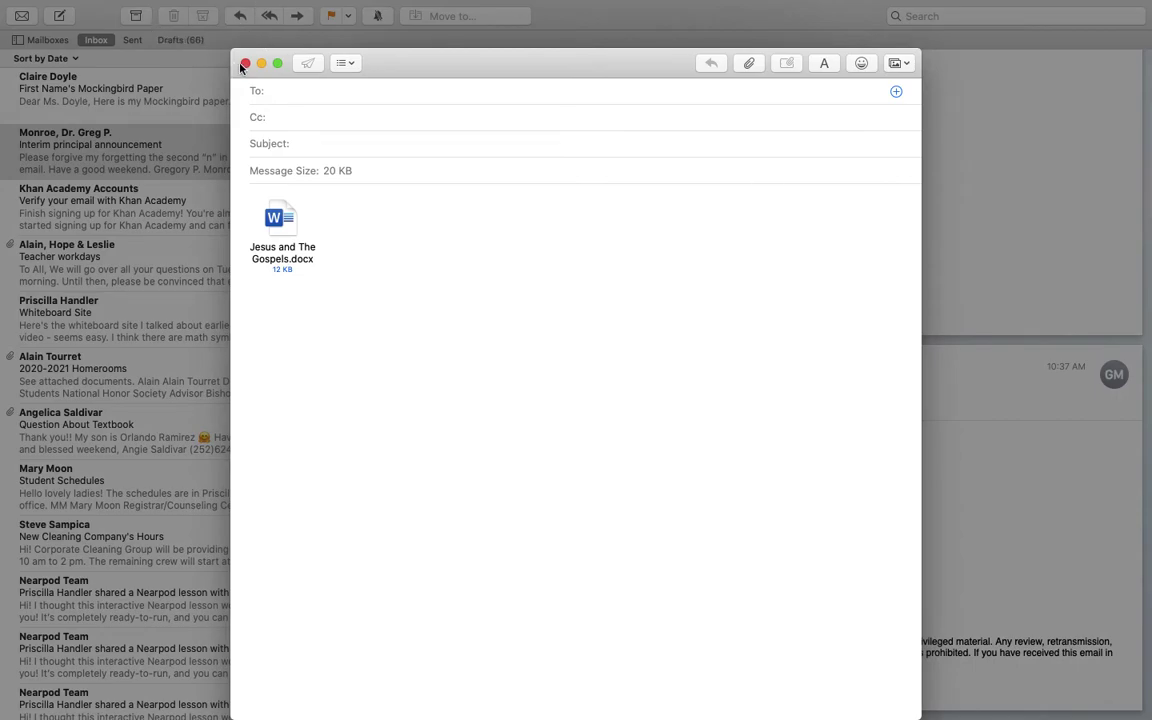
Close the new email with Don't Save and swipe back to the Word desktop
left_click(245, 63)
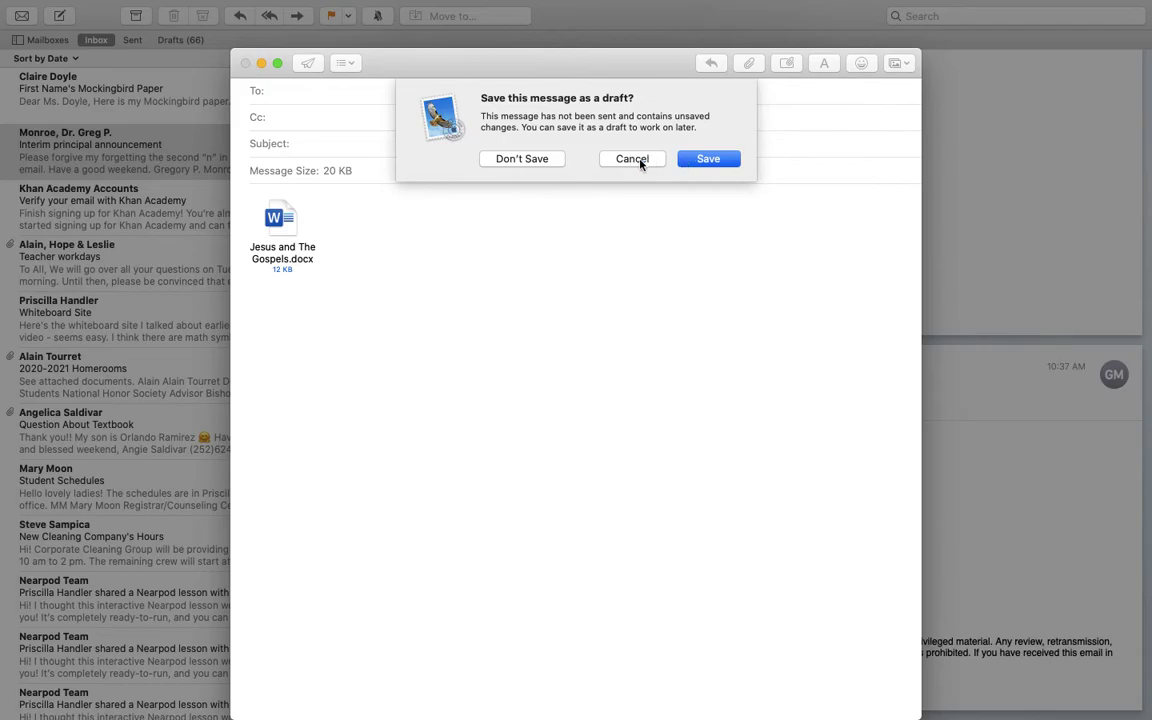
left_click(559, 160)
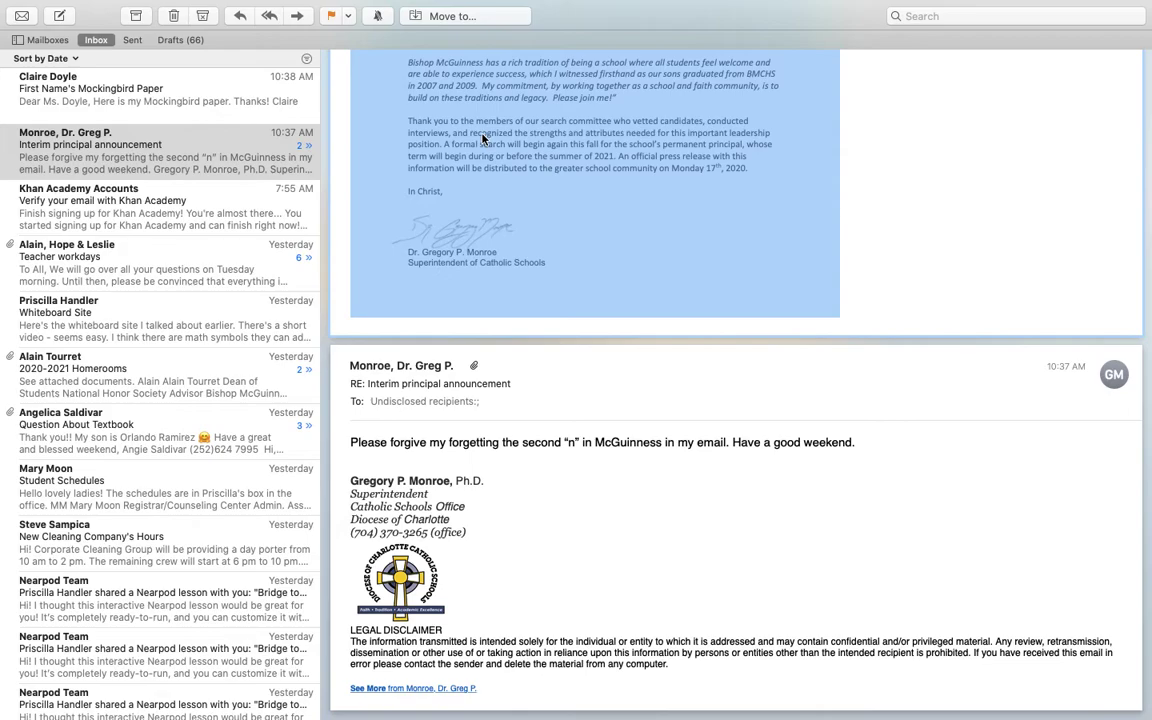
mouse_move(31, 4)
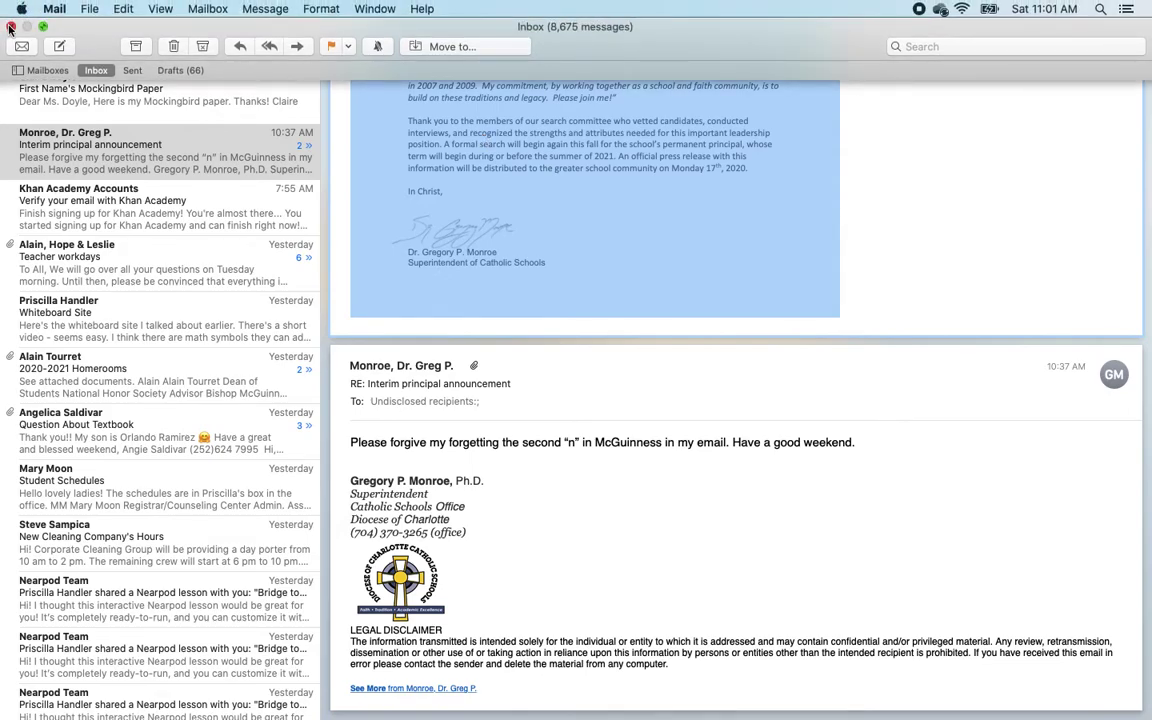
key("ctrl+Left")
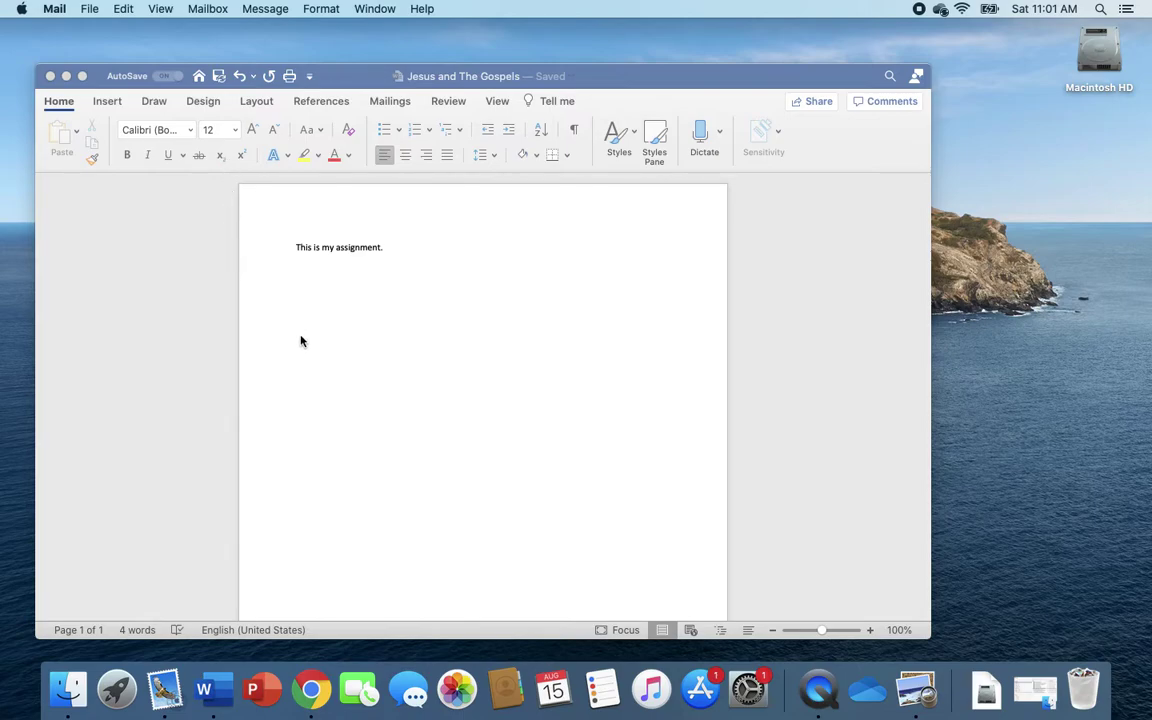
Bring Word forward and again send Jesus and The Gospels.docx as an email attachment
left_click(405, 429)
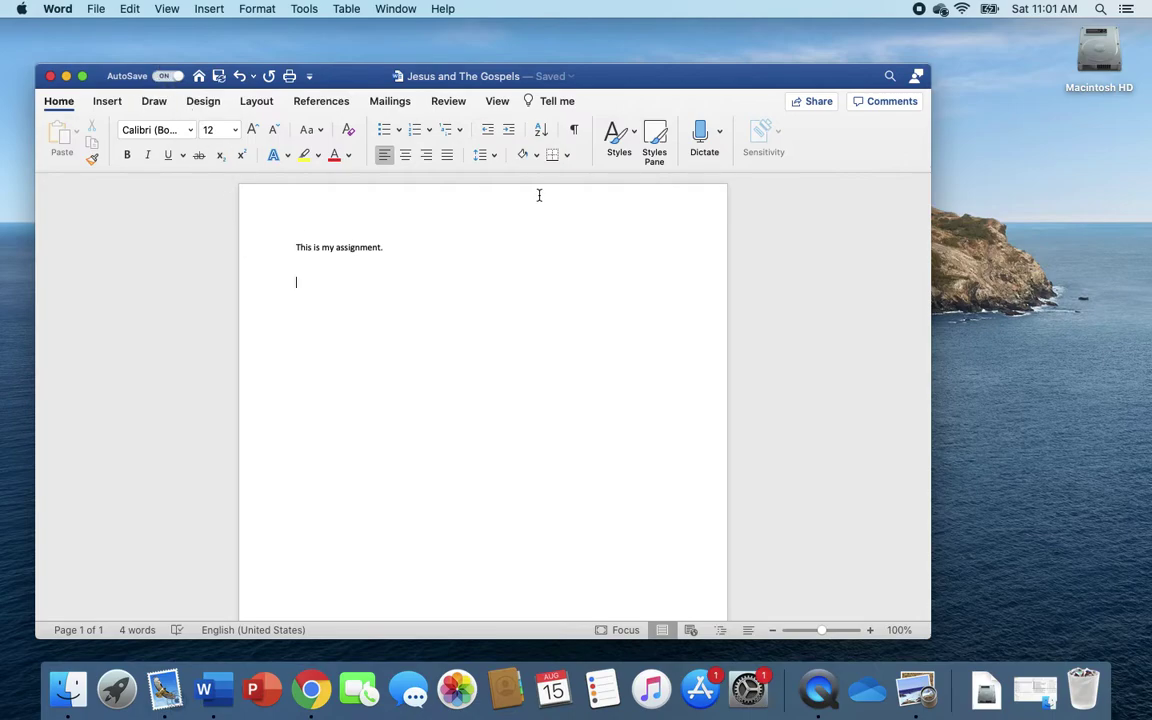
left_click(803, 105)
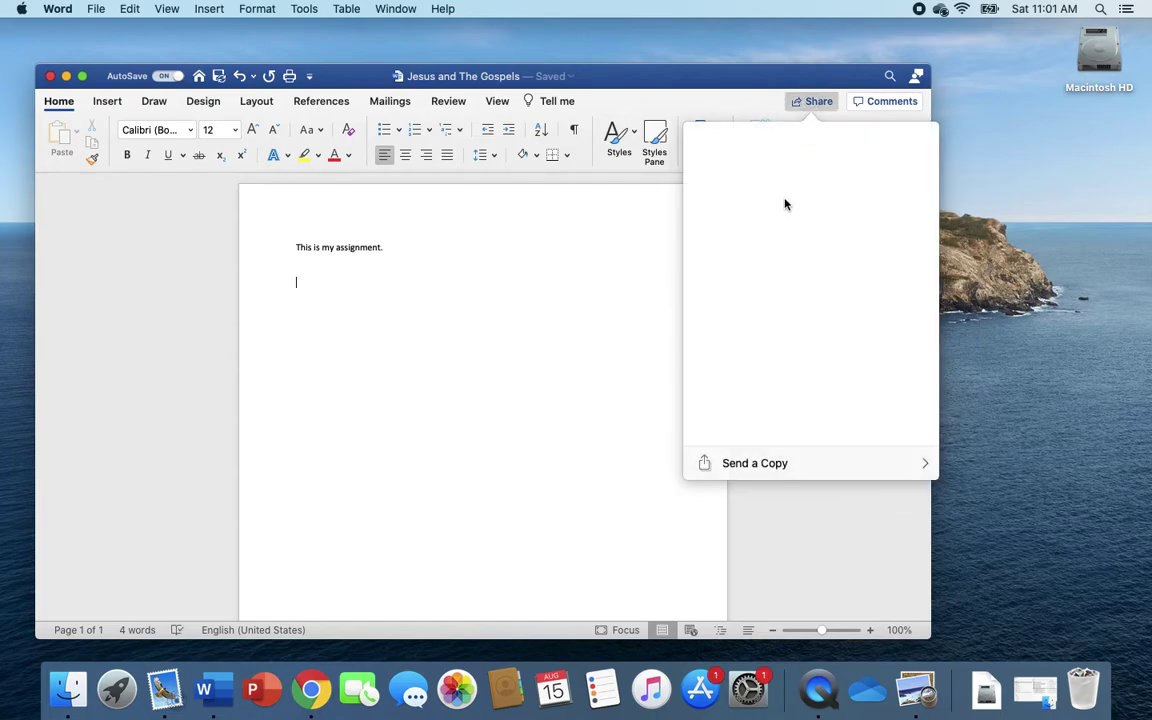
left_click(761, 466)
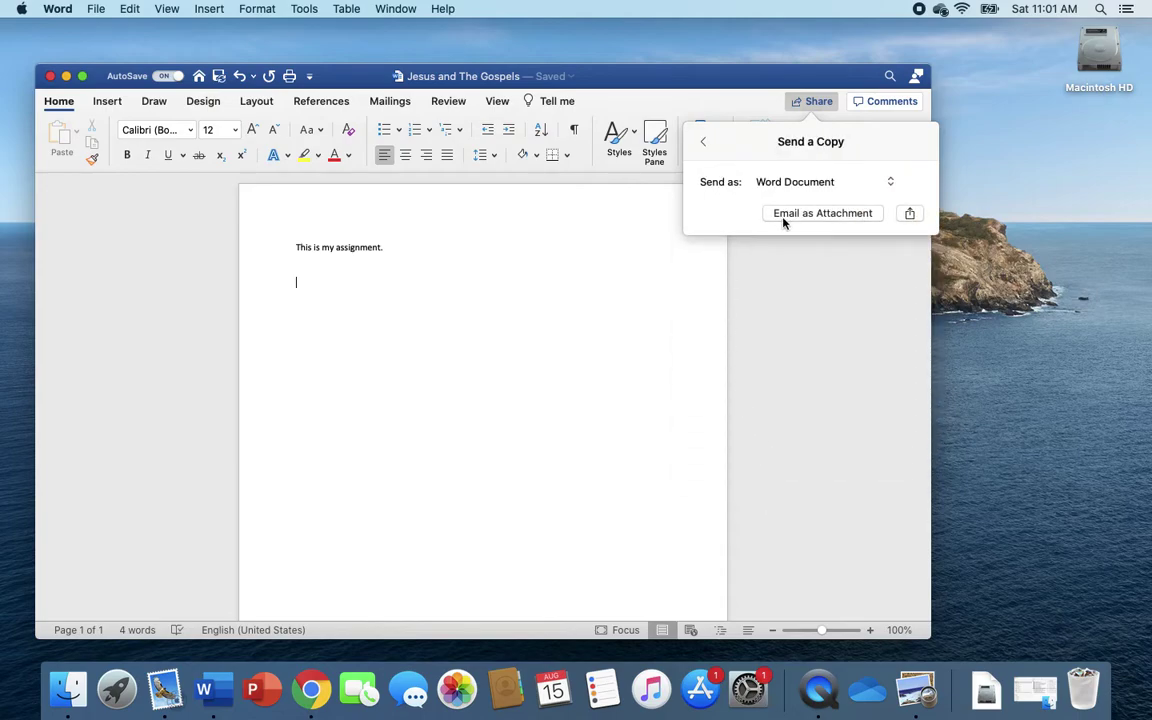
left_click(784, 216)
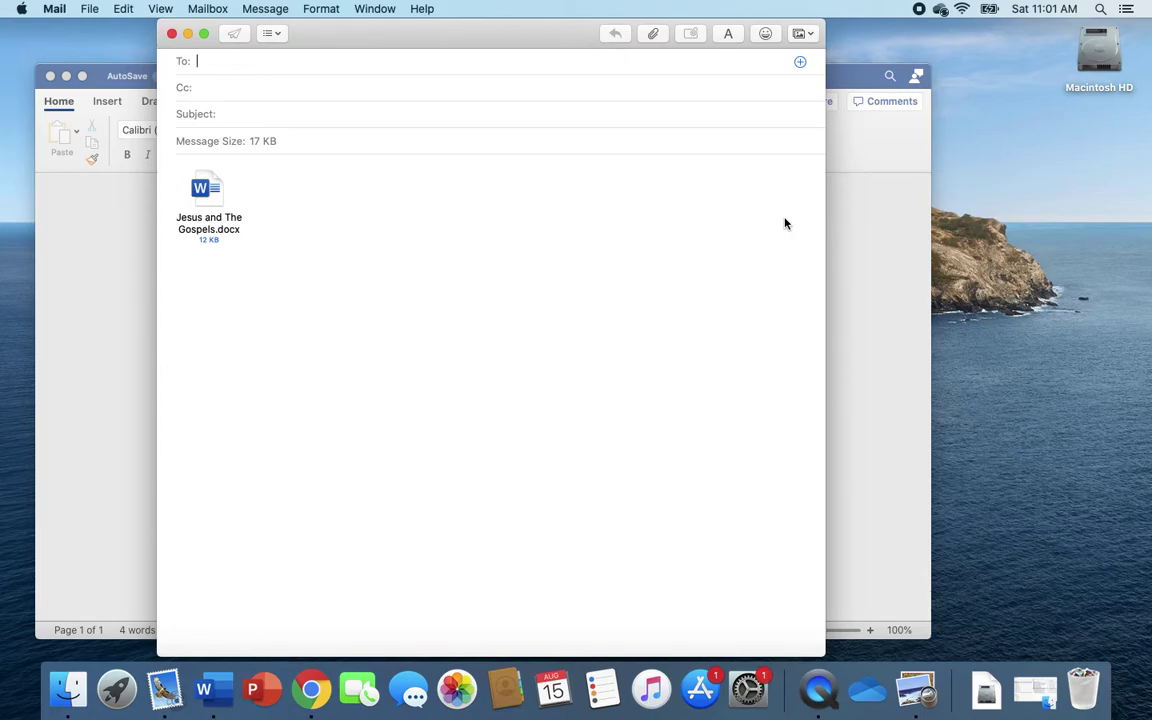
Fill the To field by accepting the suggested address-book contact as recipient
type("o")
type("me")
key("BackSpace")
key("BackSpace")
key("BackSpace")
type("T")
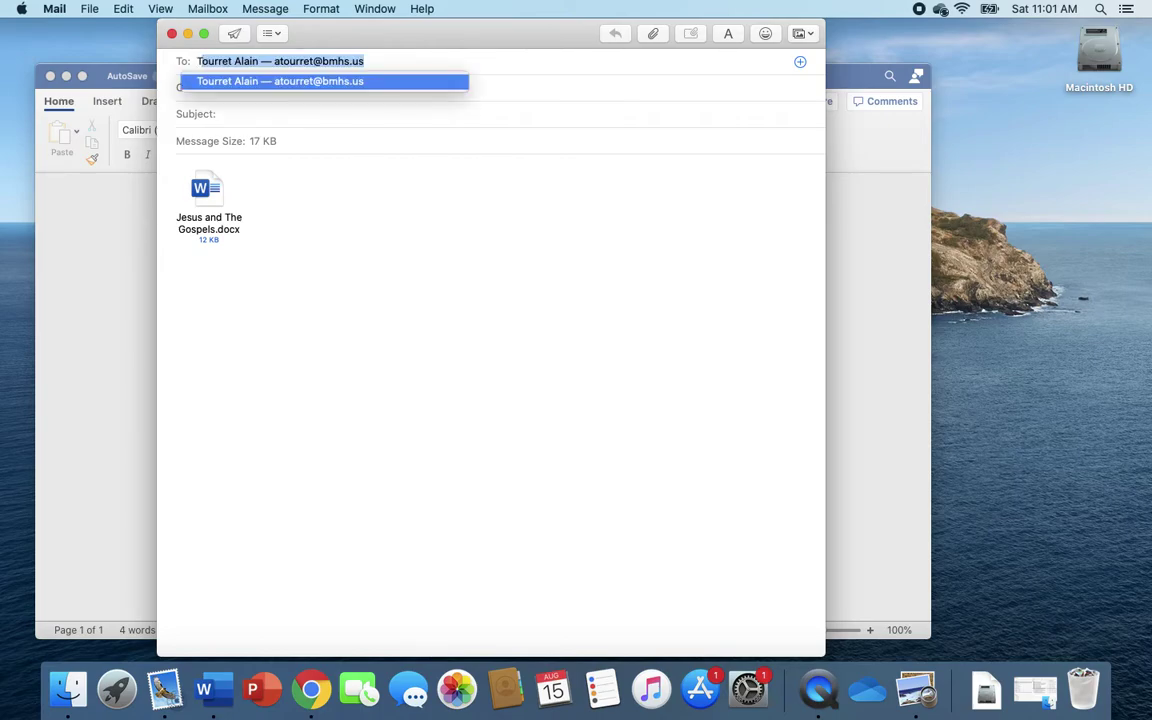
type("ony")
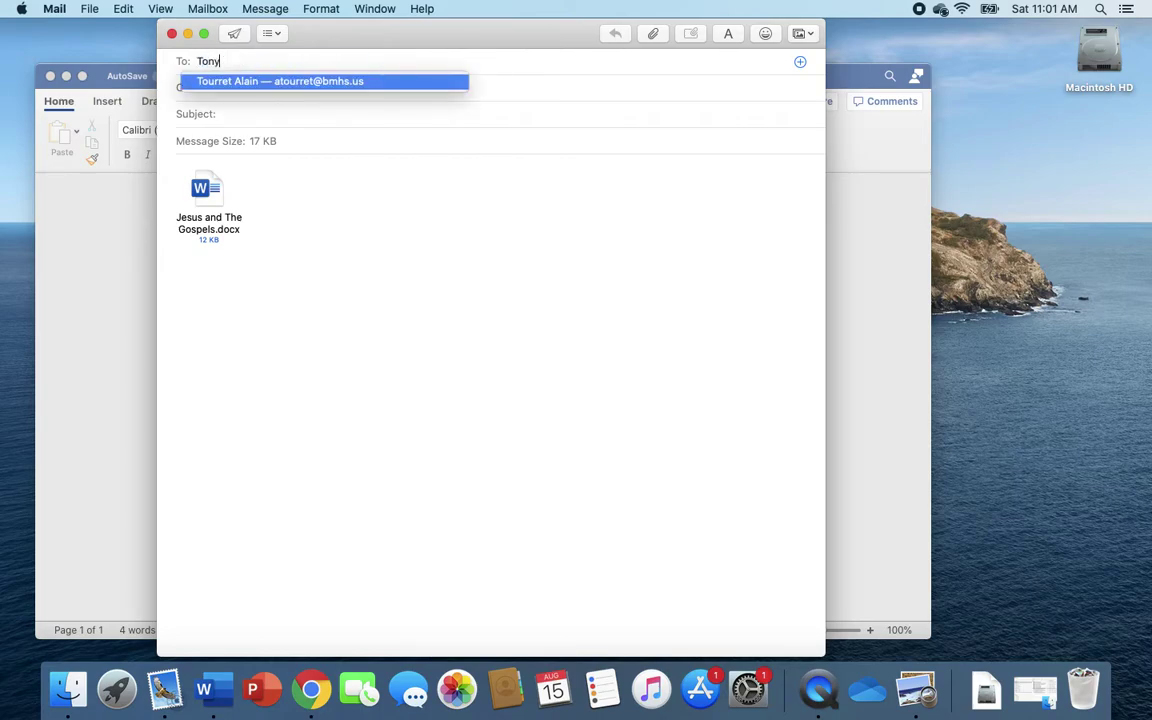
key("BackSpace")
key("BackSpace")
key("BackSpace")
key("BackSpace")
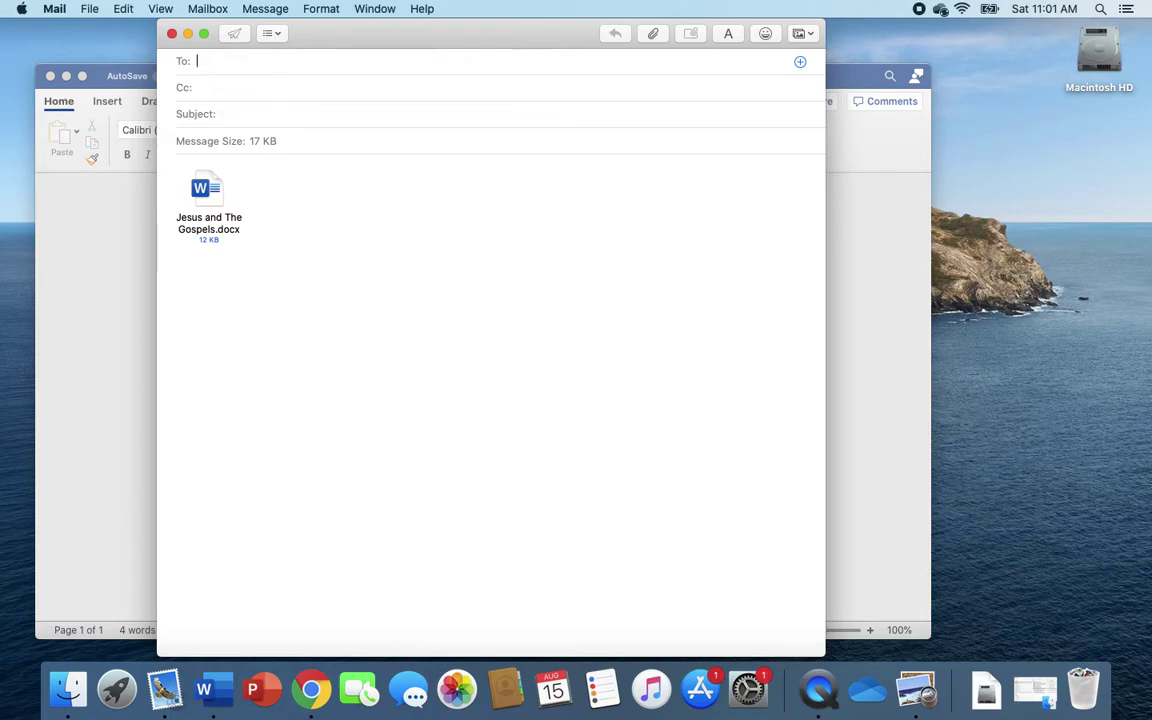
type("Mears")
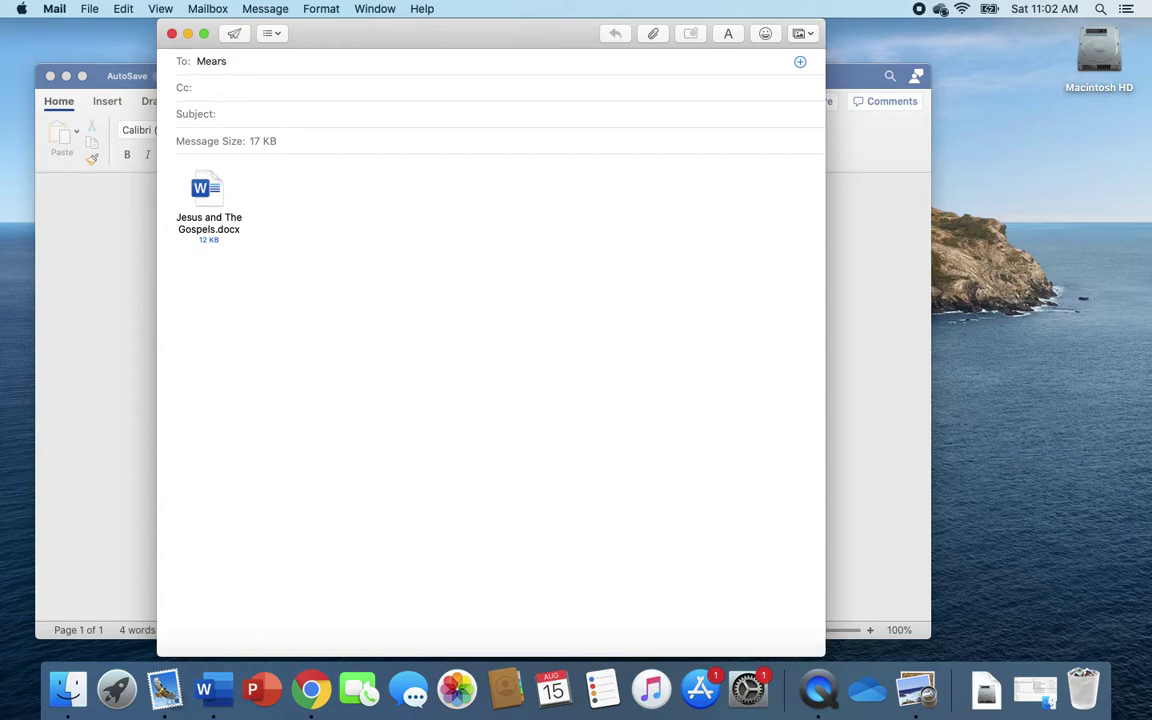
key("BackSpace")
key("BackSpace")
key("BackSpace")
key("BackSpace")
key("BackSpace")
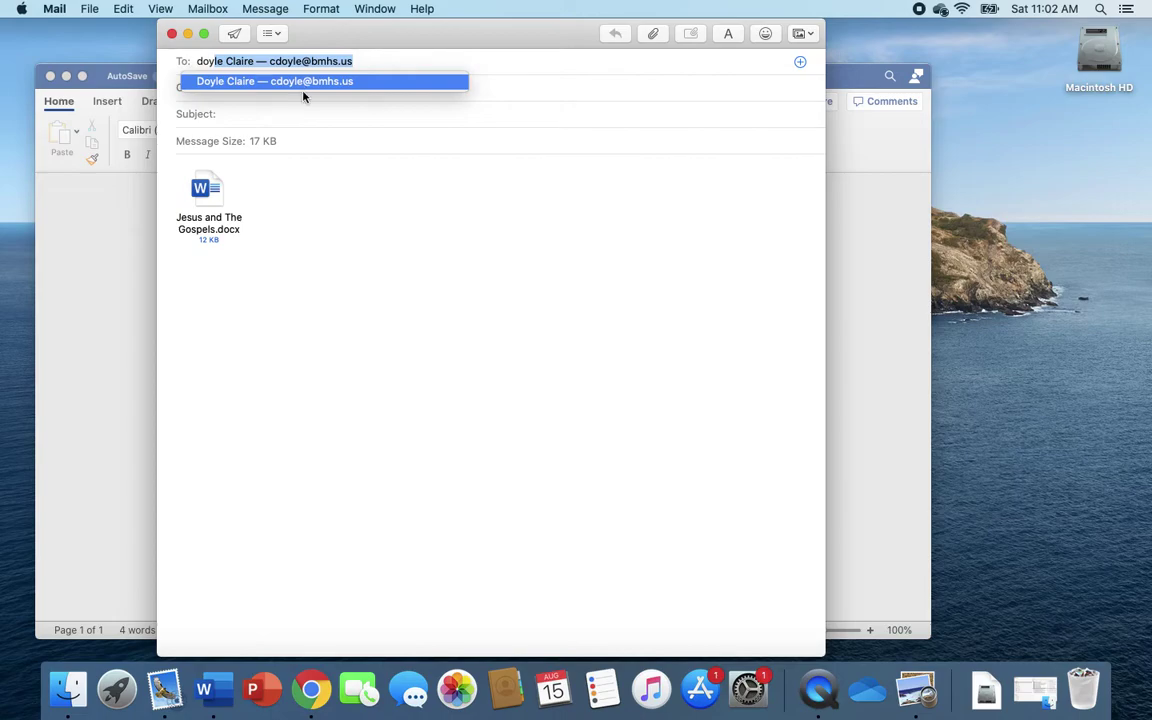
left_click(367, 62)
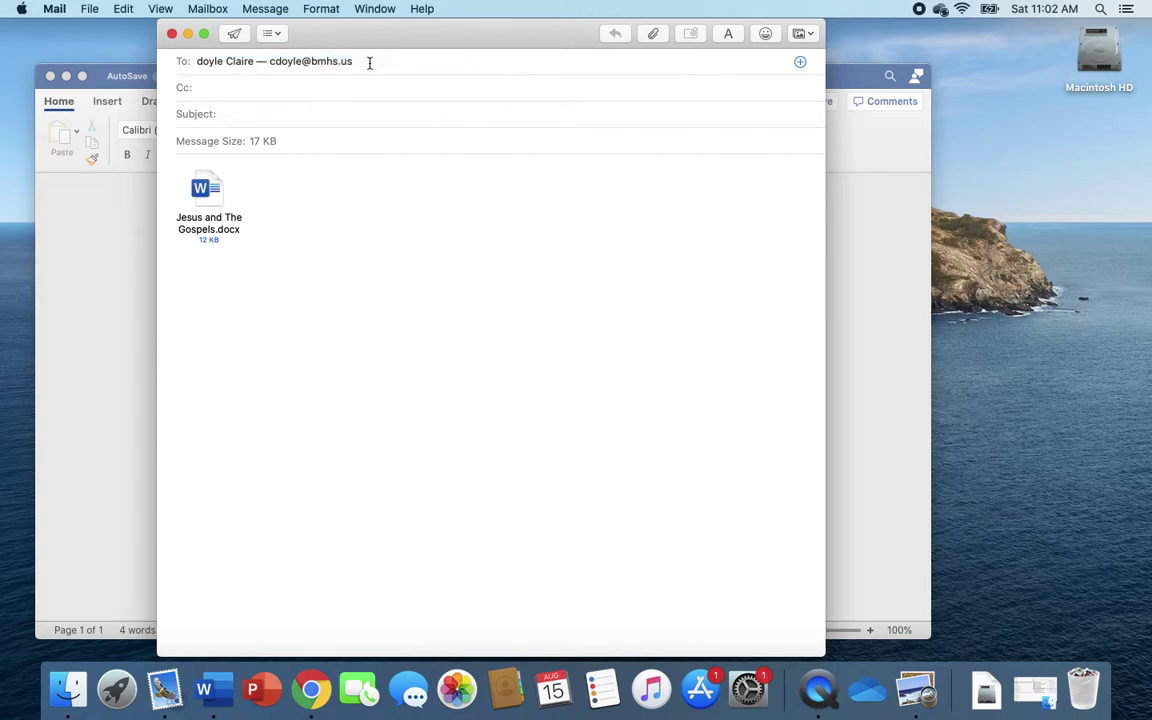
key("Return")
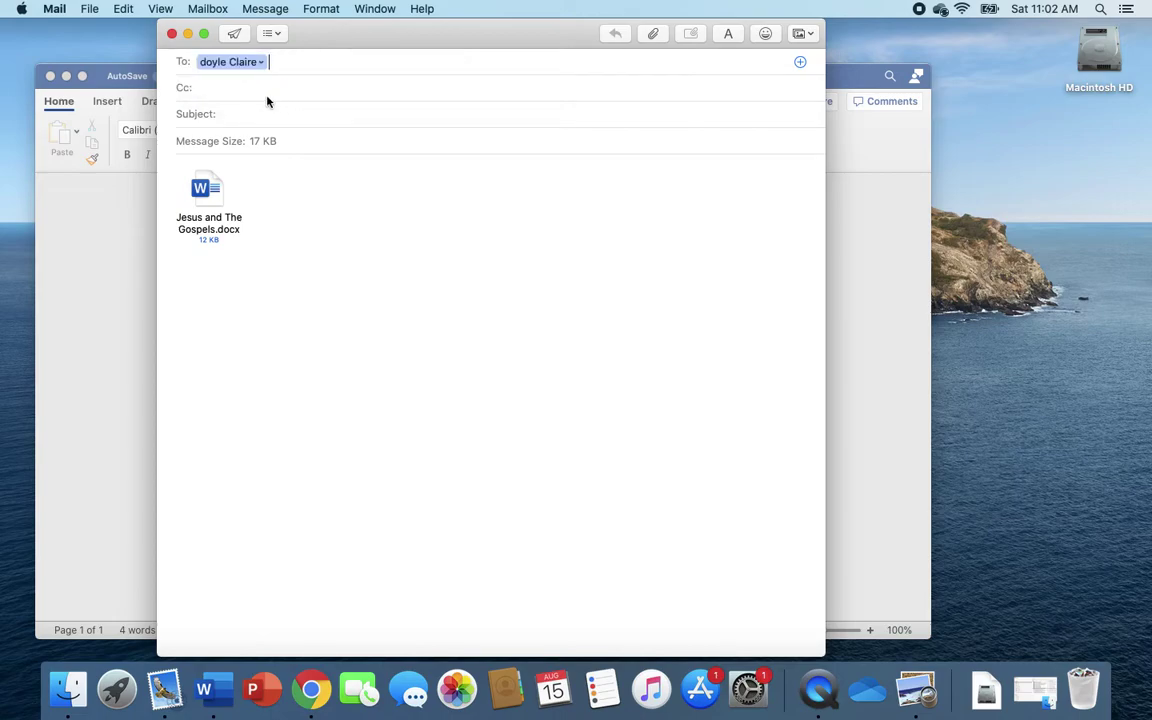
left_click(259, 87)
Enter the subject as the sender's full name followed by "'s Jesus Assignment"
left_click(251, 88)
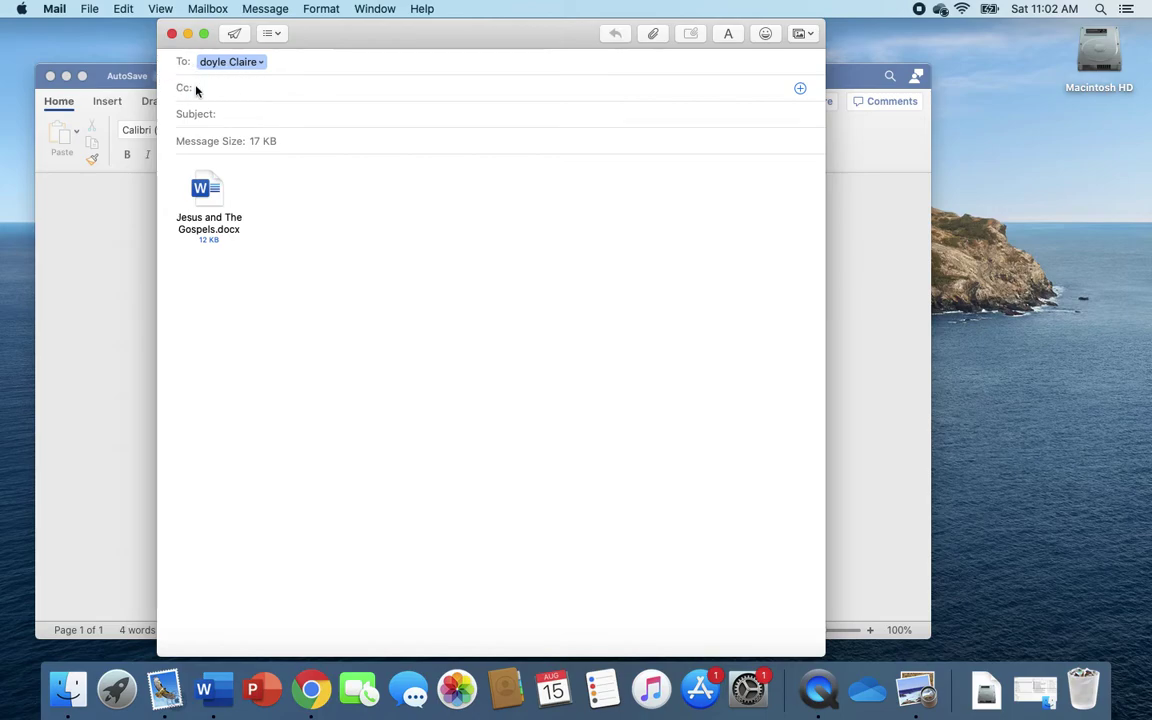
left_click(304, 116)
type("Fris")
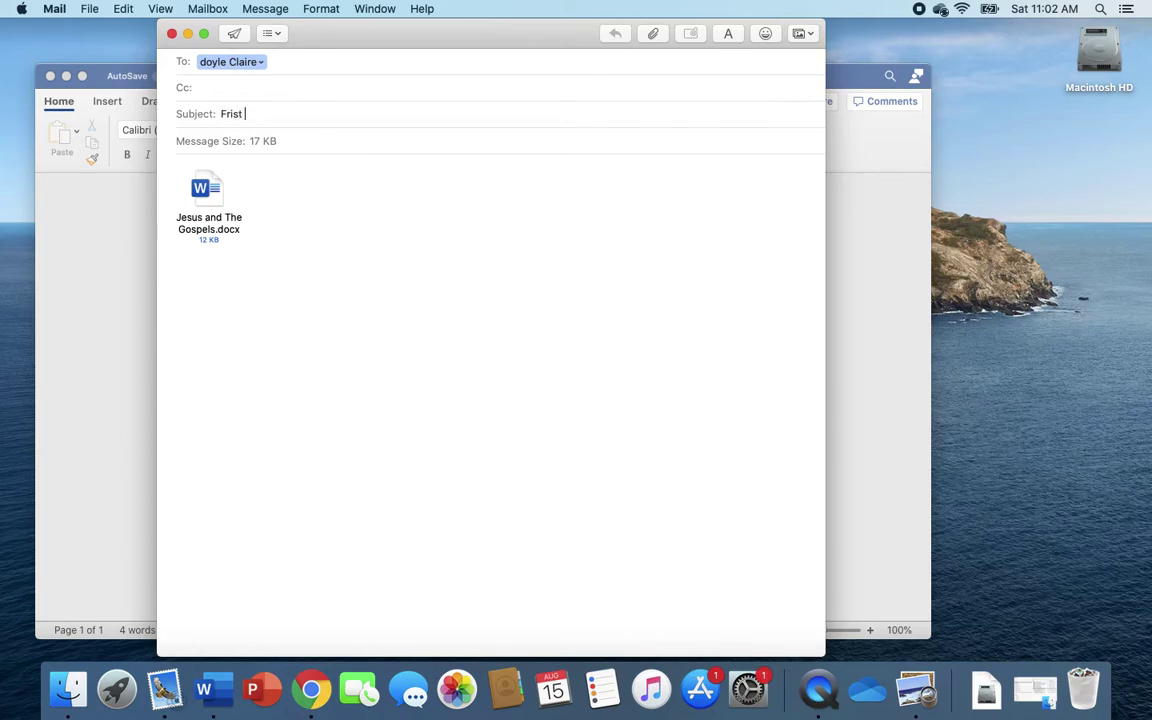
type("t")
key("BackSpace")
key("BackSpace")
key("BackSpace")
key("BackSpace")
type("irst N")
key("BackSpace")
key("BackSpace")
key("BackSpace")
key("BackSpace")
key("BackSpace")
key("BackSpace")
key("BackSpace")
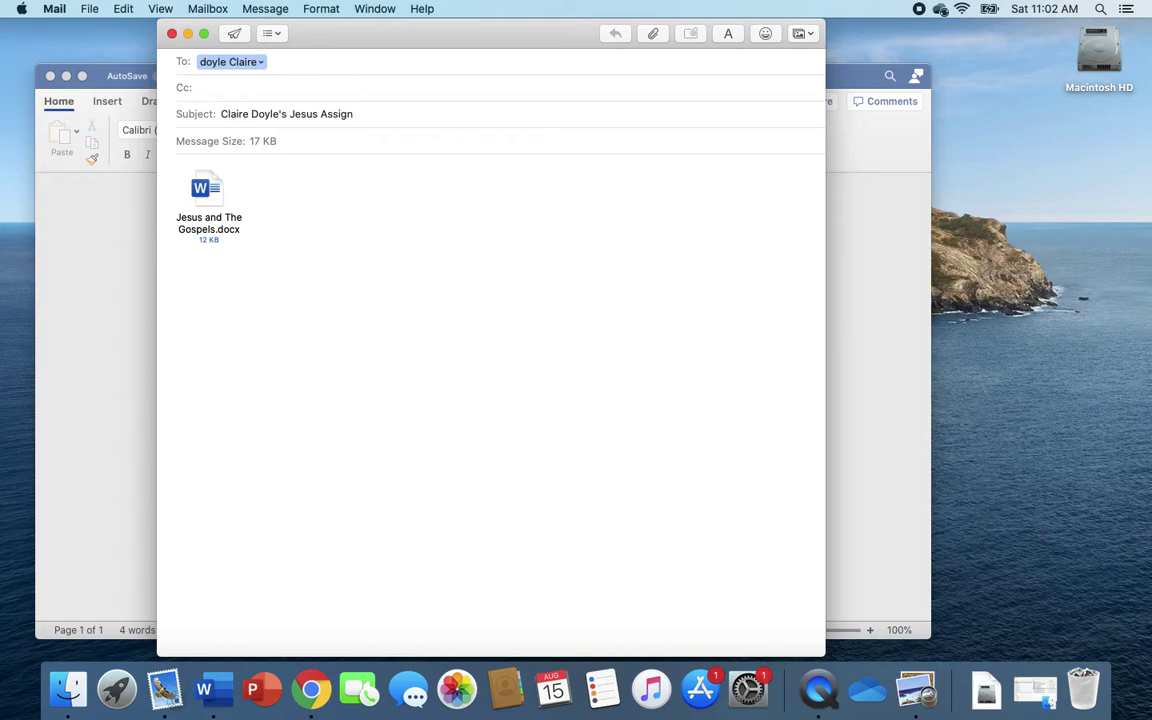
type("ment")
Begin the message body with a 'Dear Ms.' greeting addressed to the recipient
left_click(176, 158)
type("De")
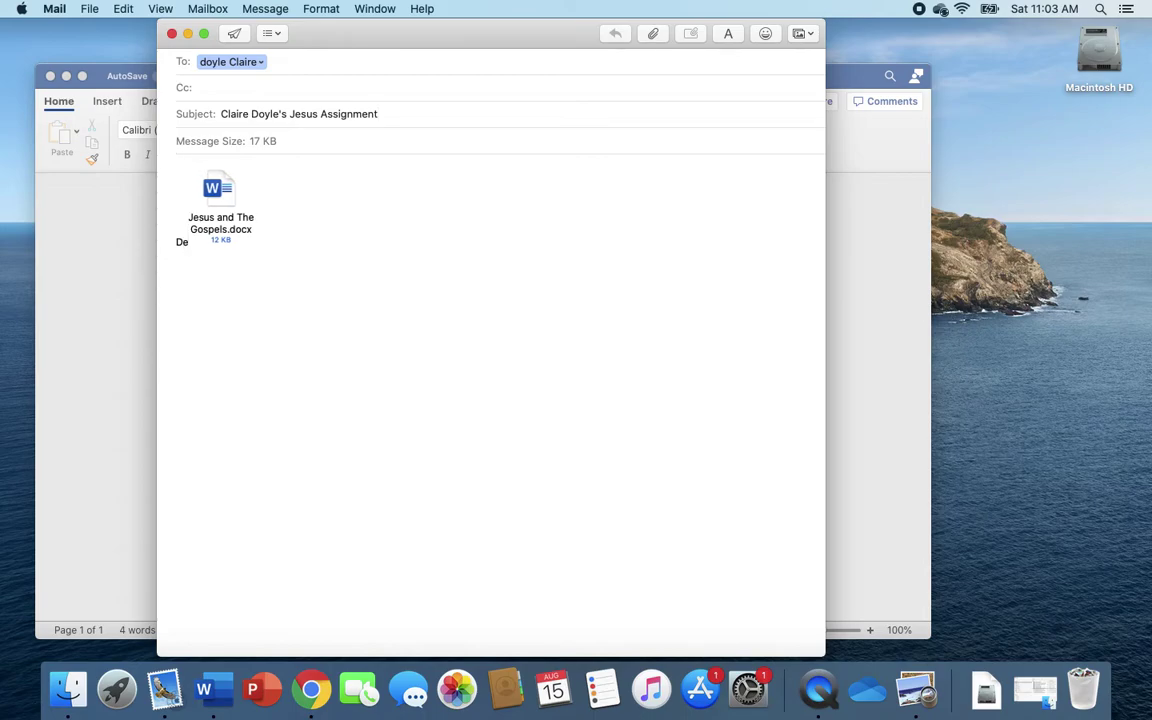
type("ar")
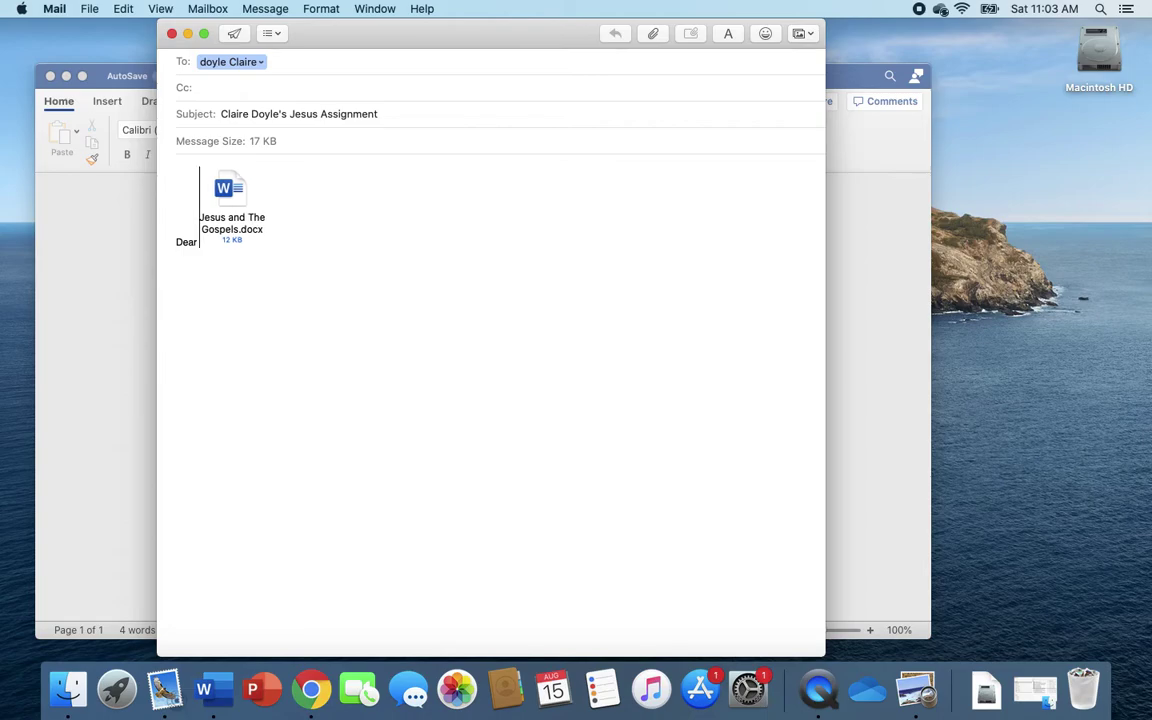
type(" M")
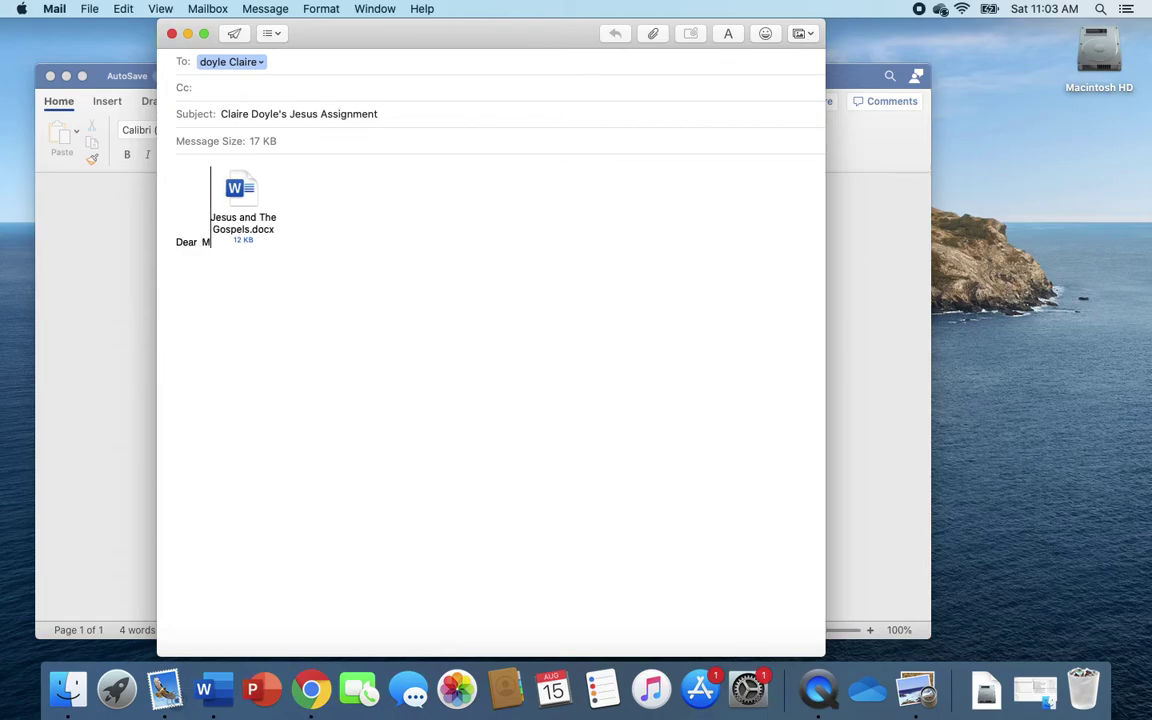
type("r.")
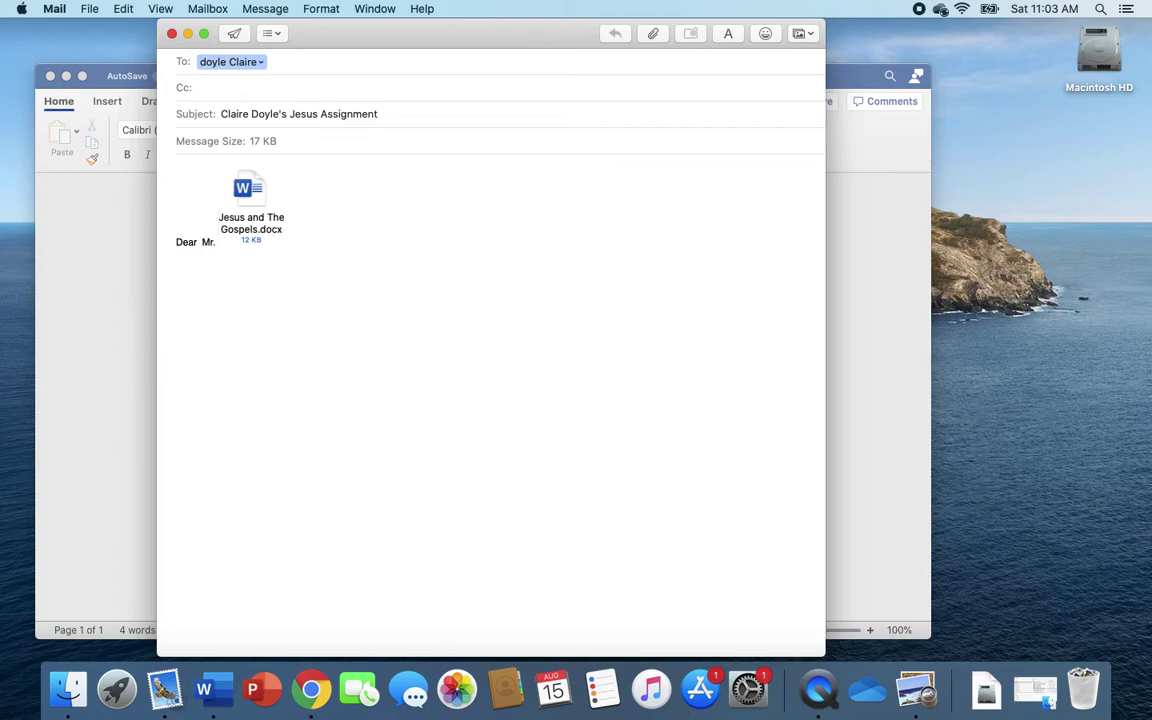
key("BackSpace")
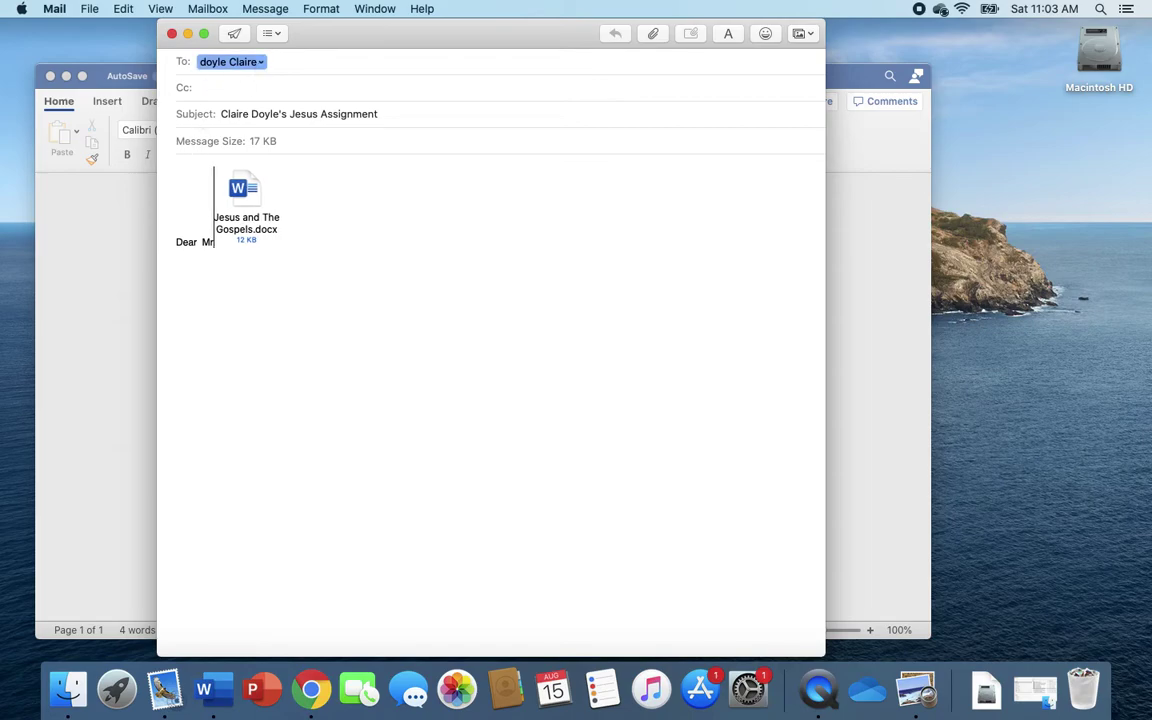
key("BackSpace")
key("BackSpace")
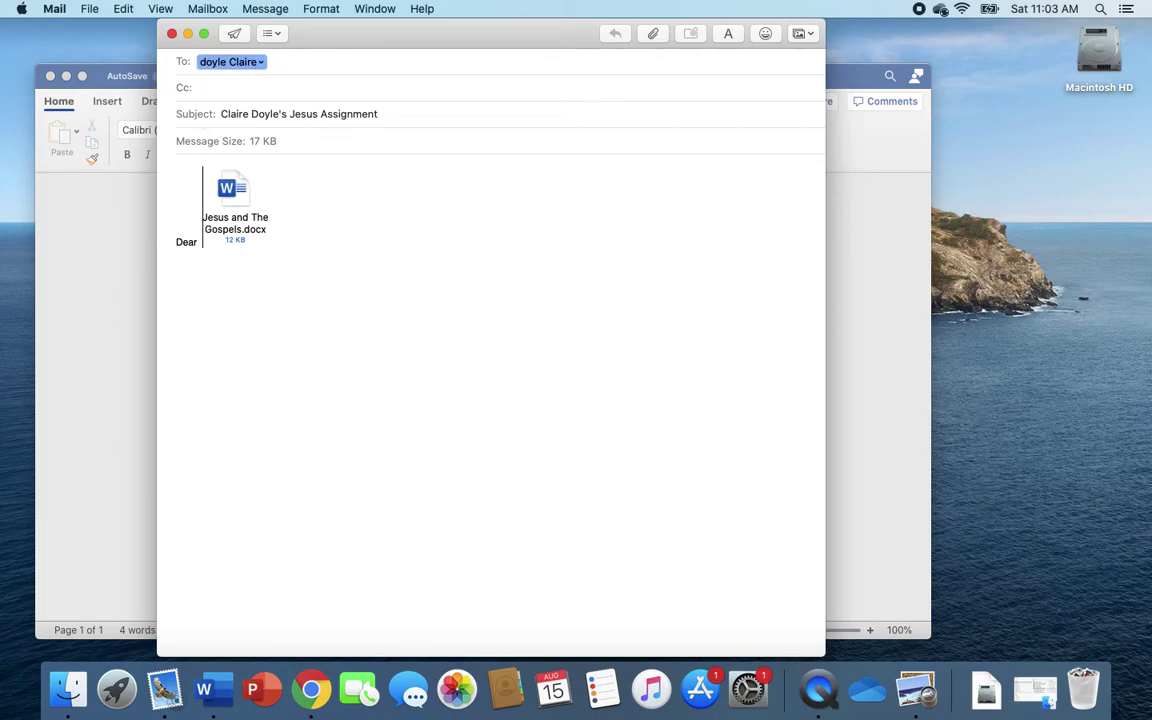
type("Ms.")
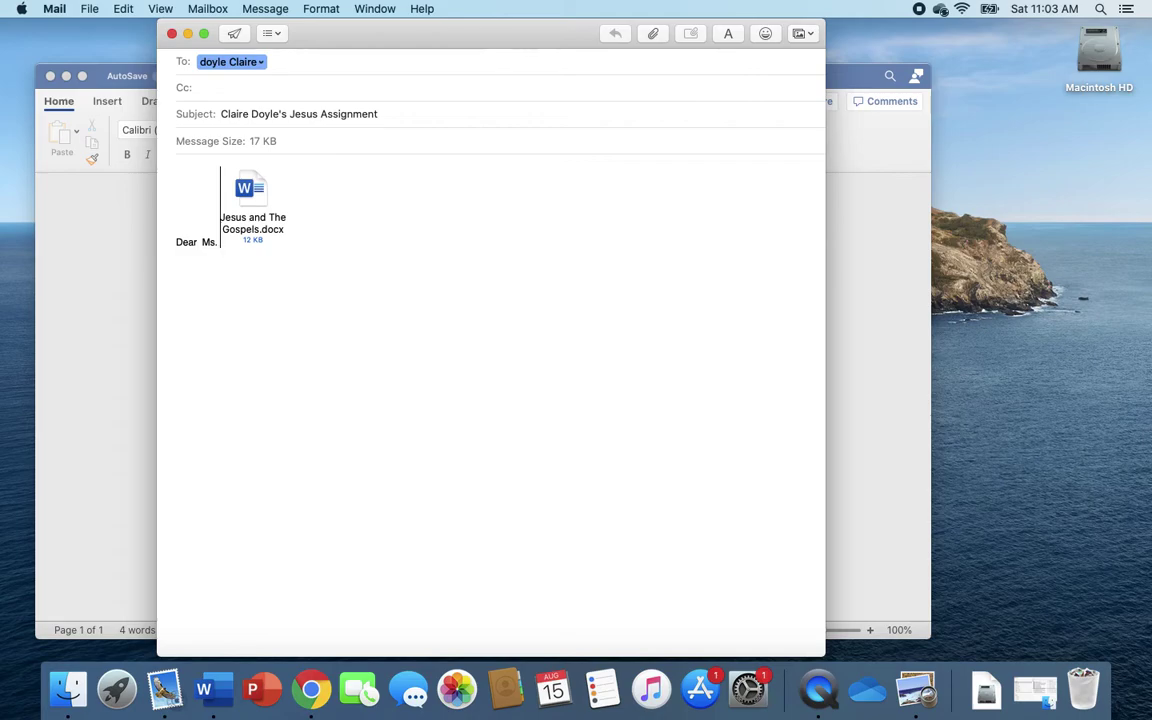
type(" Doyle")
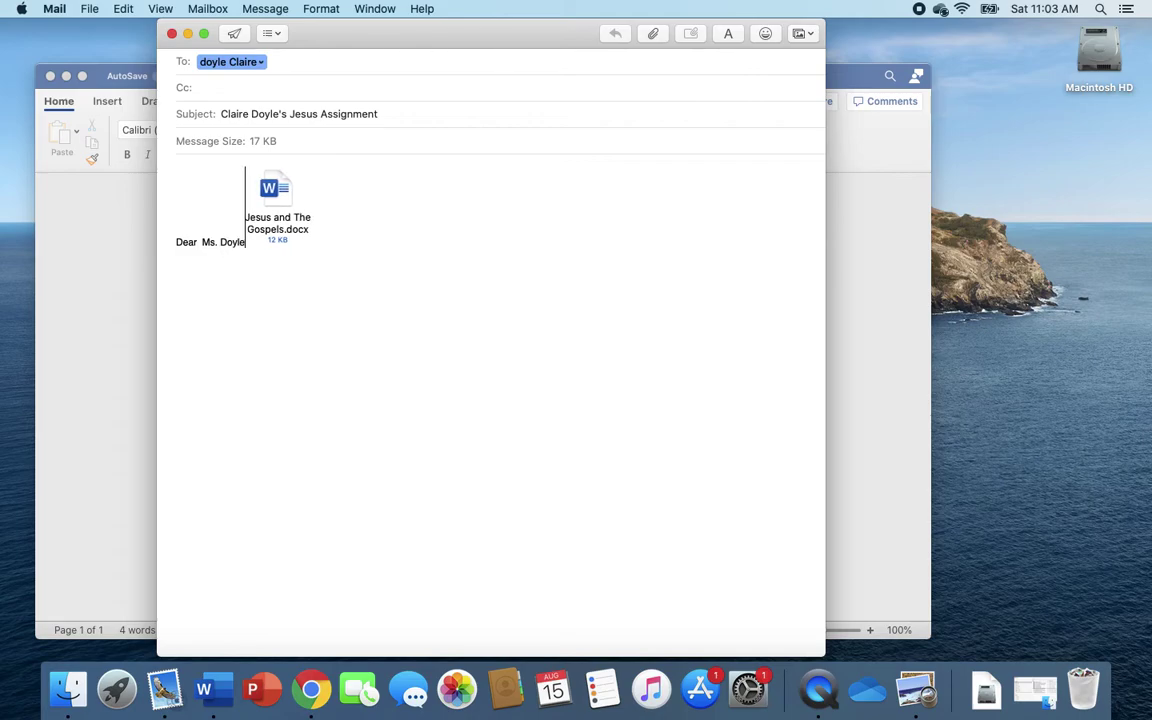
type(",")
key("Return")
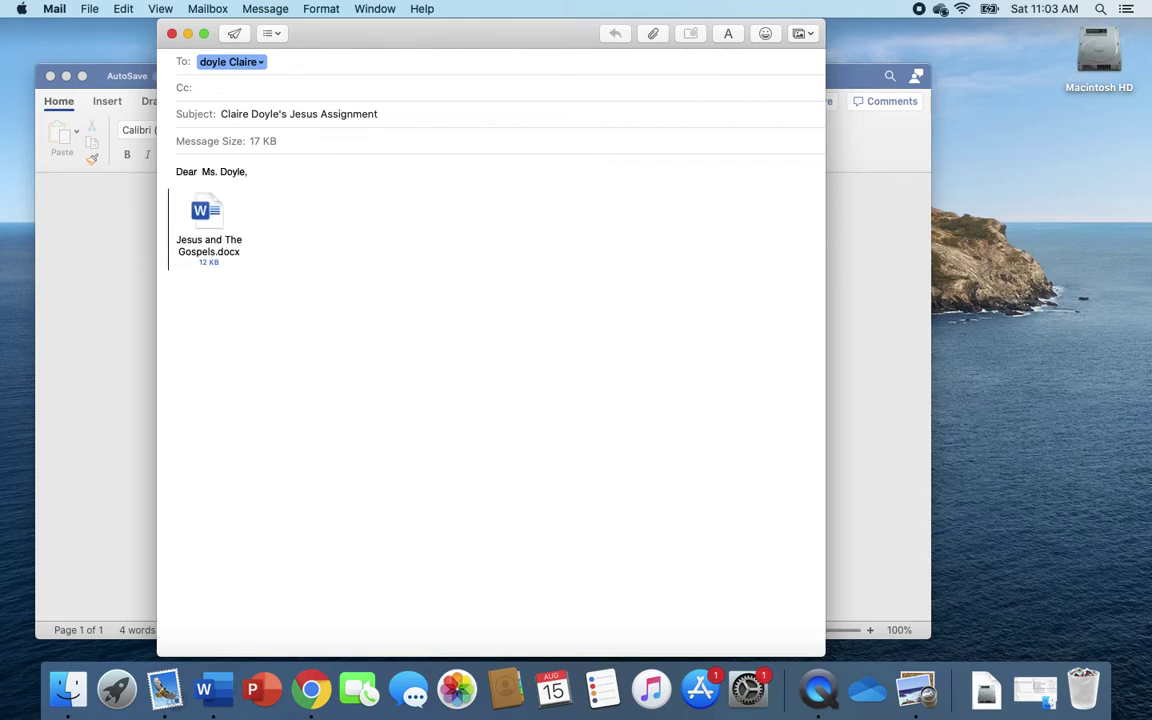
Add the lines 'Here is my work.' and 'Thank you!' below the greeting
type("He")
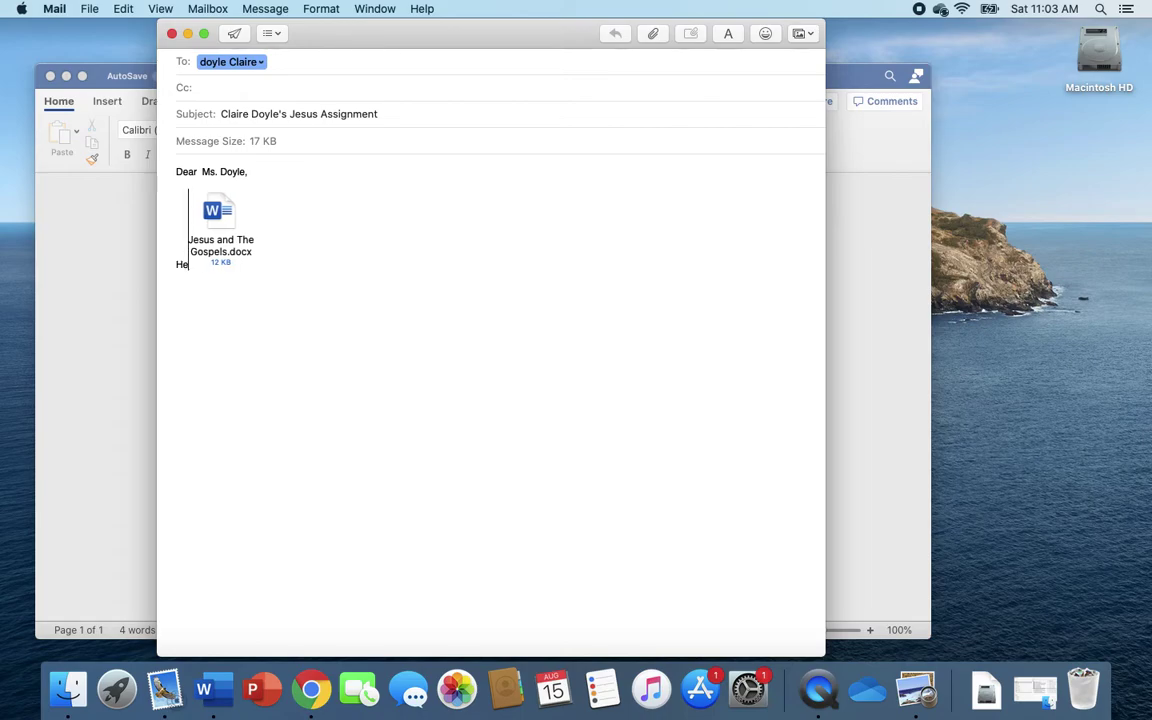
type("re is")
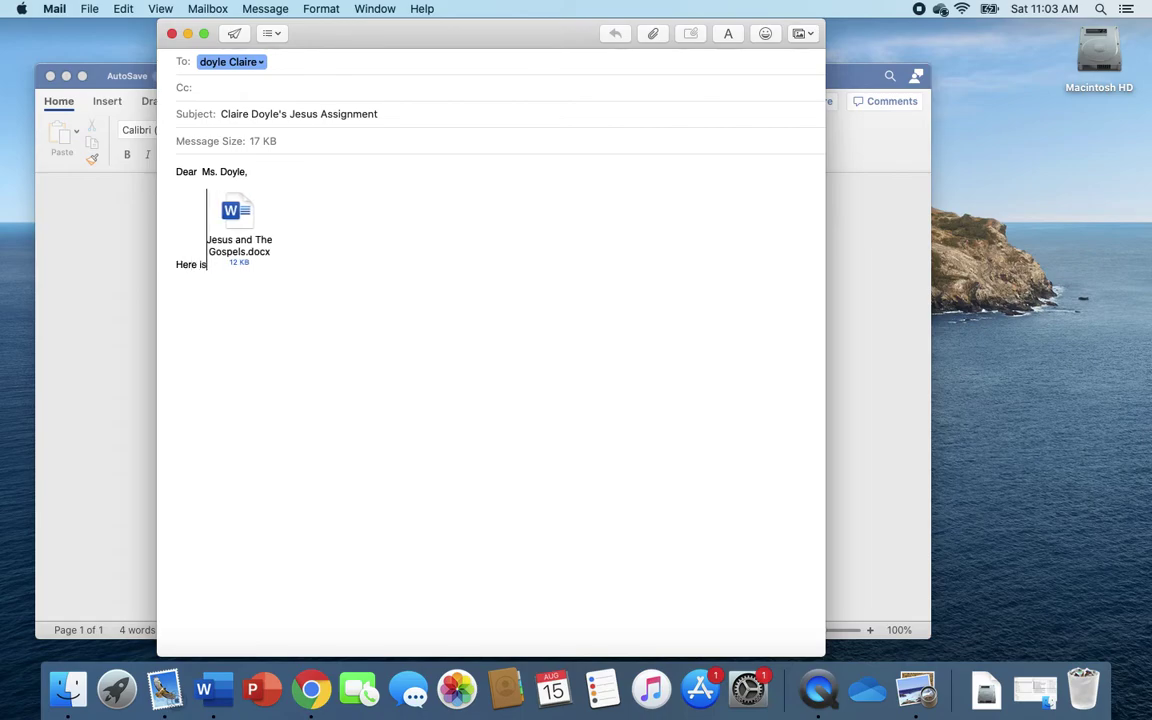
type(" my wo")
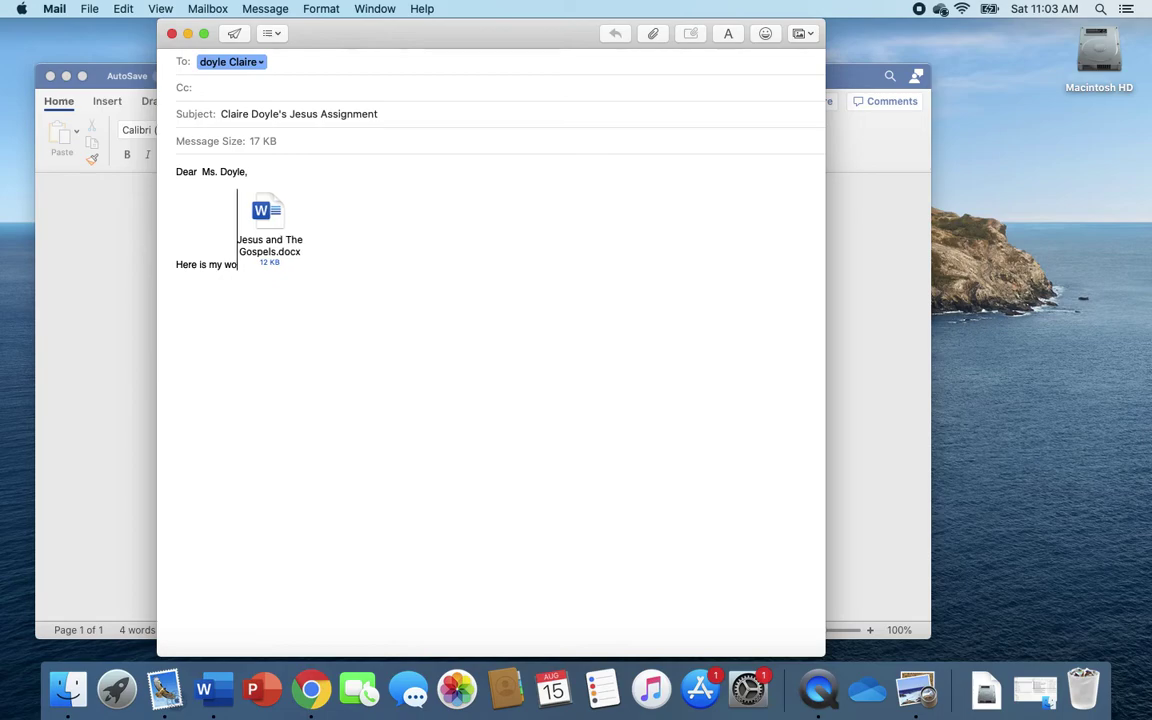
type("rk.")
key("Return")
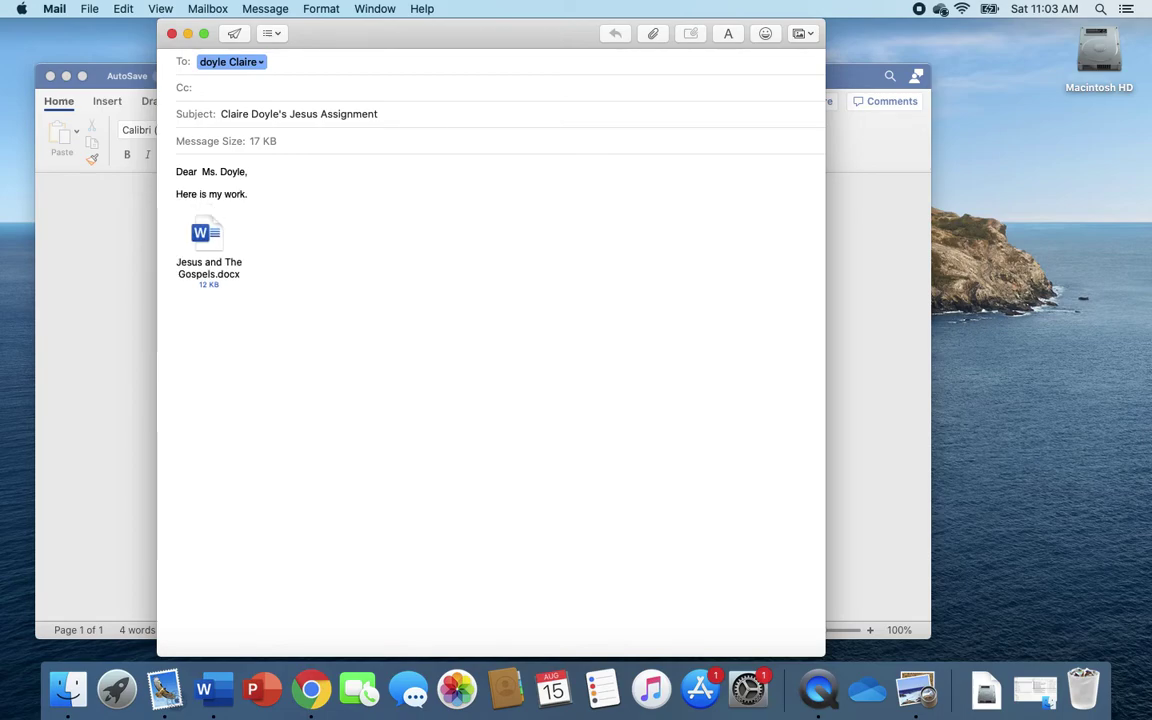
type("Th")
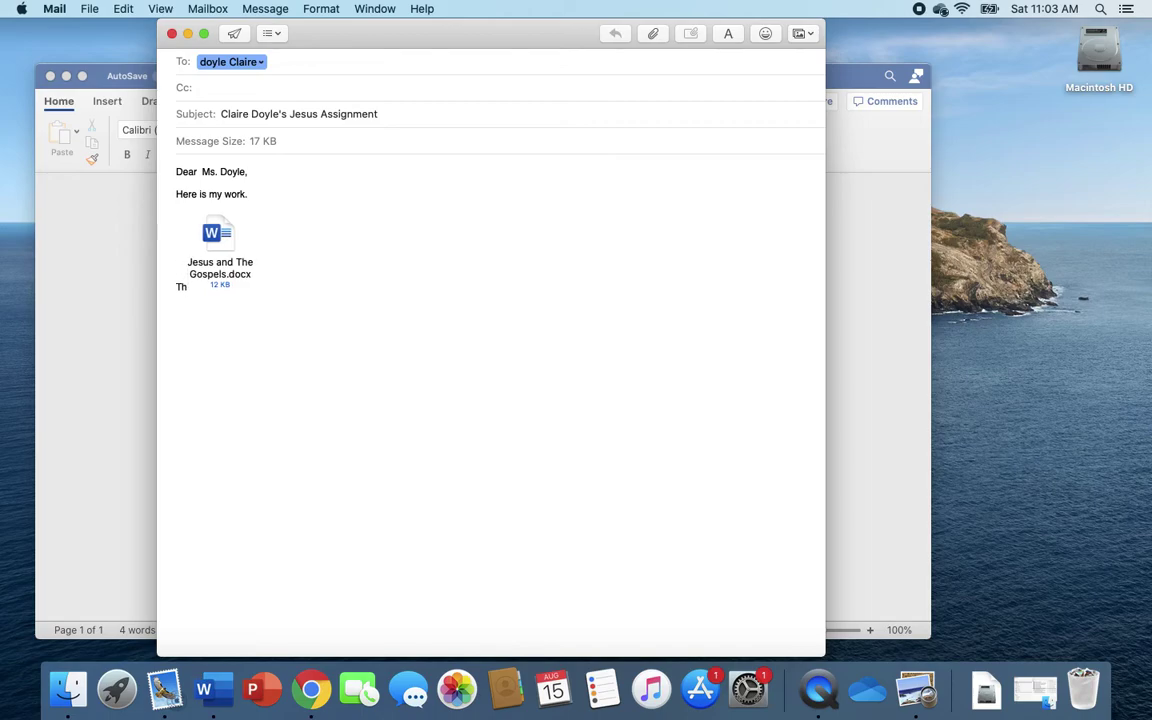
type("ank you")
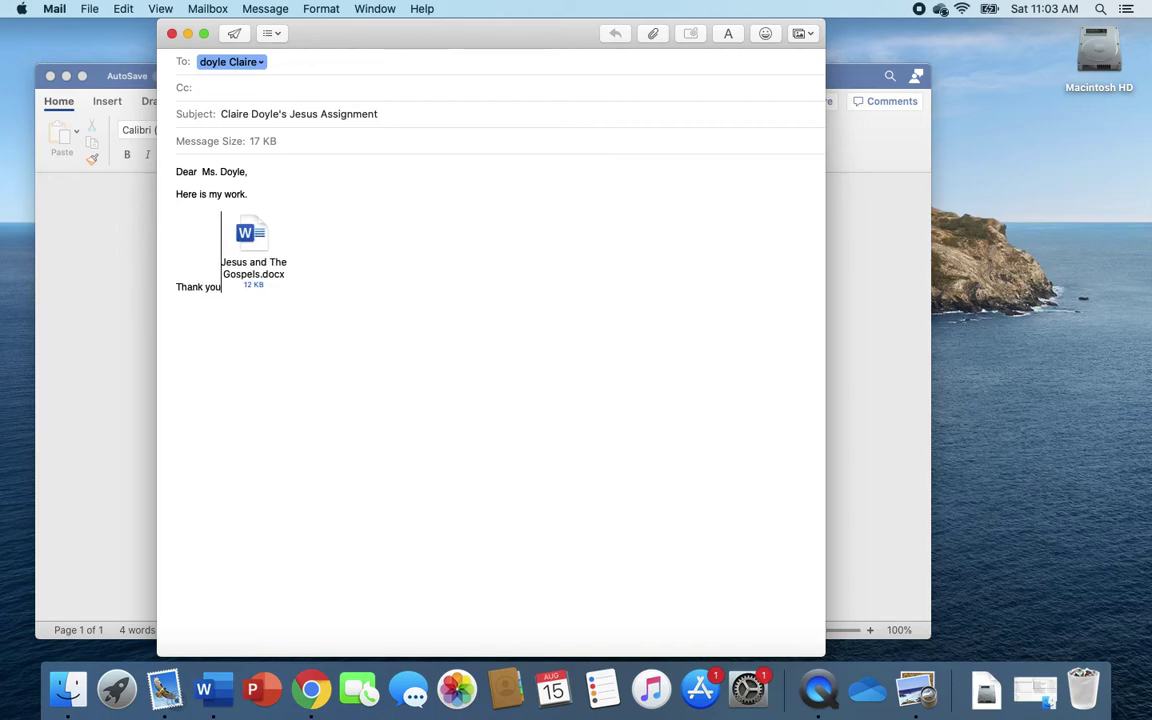
type("!")
key("Return")
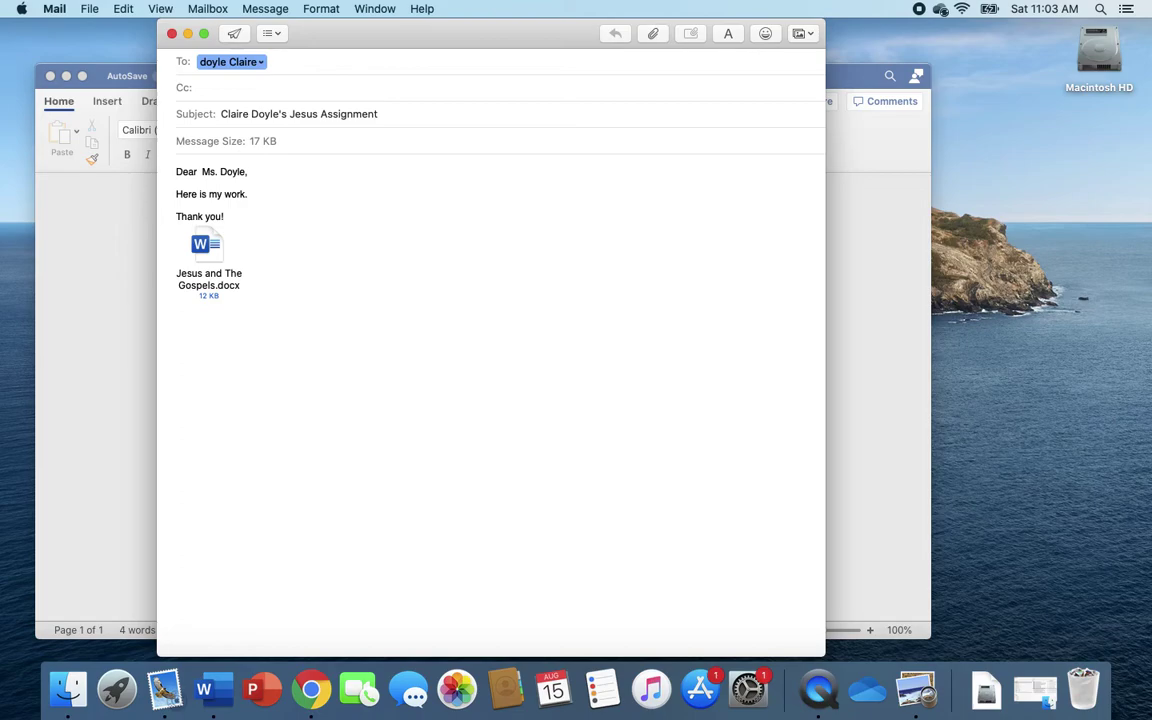
Sign the email with the sender's first name under 'Thank you!' and send it
type("Claire")
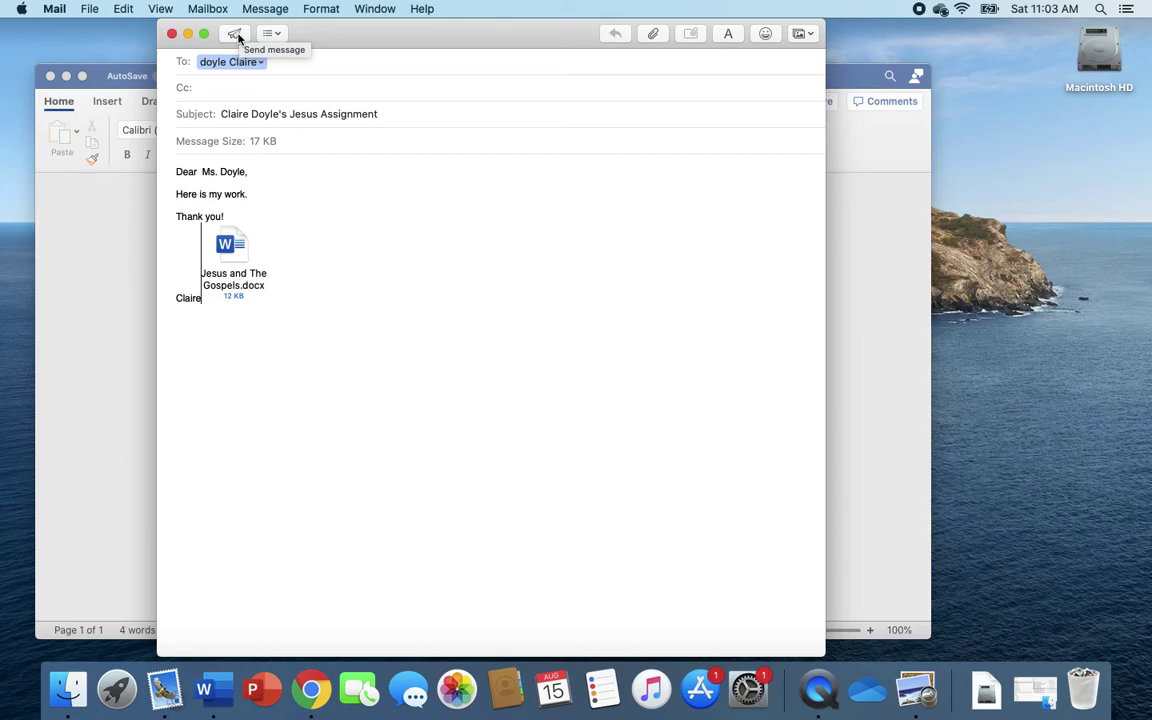
left_click(236, 36)
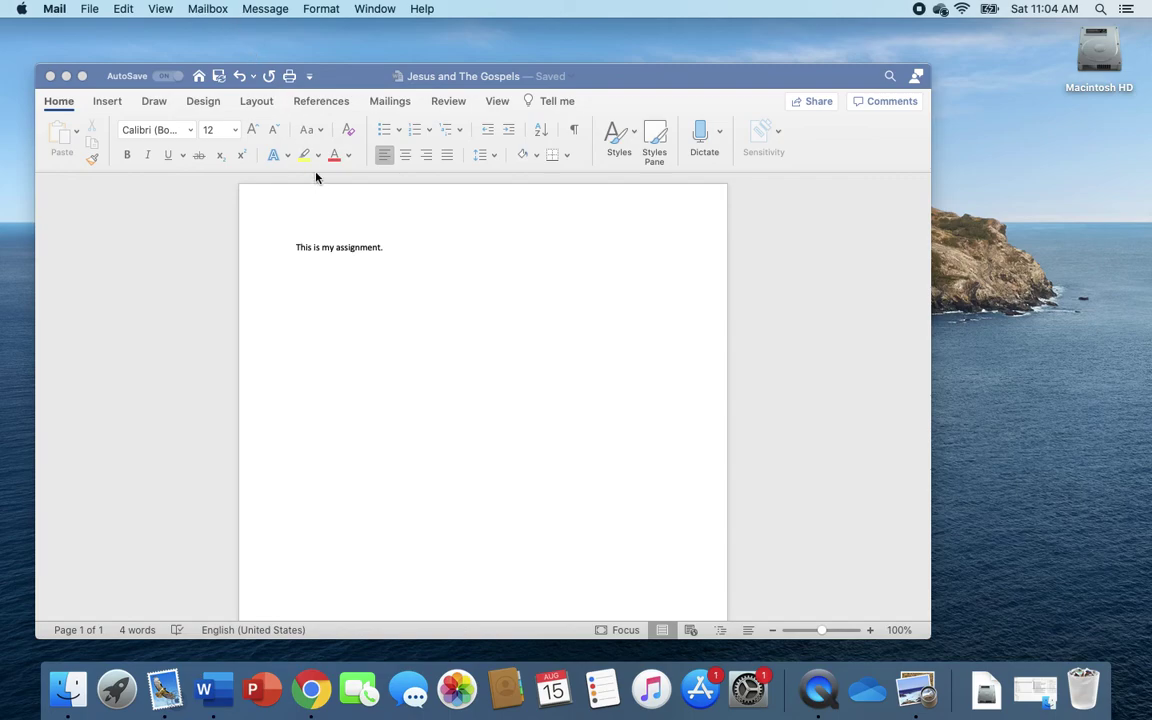
Reactivate the 'Jesus and The Gospels' document, placing the cursor below 'This is my assignment.'
left_click(406, 258)
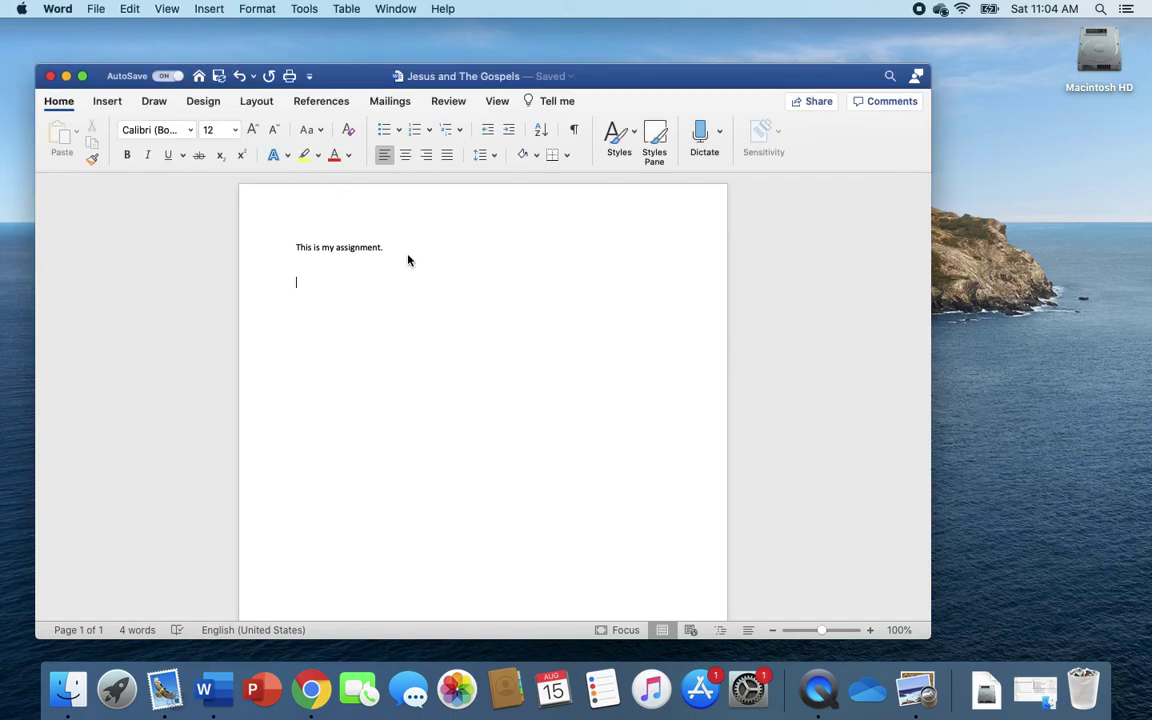